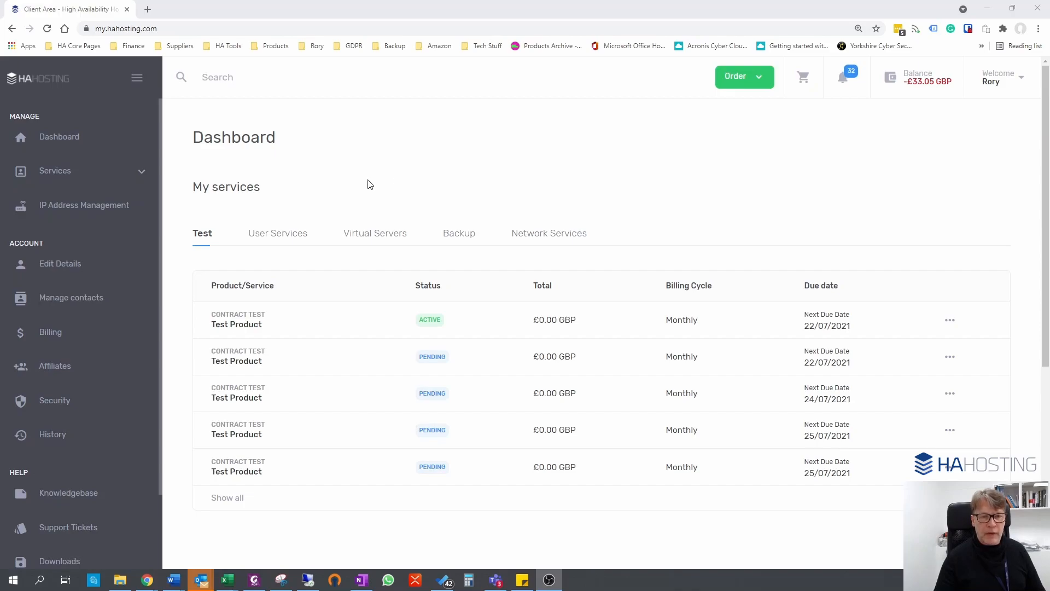
# Open the console of the linuxvirtualserverbackuptest virtual server and maximize its window.
pyautogui.click(371, 239)
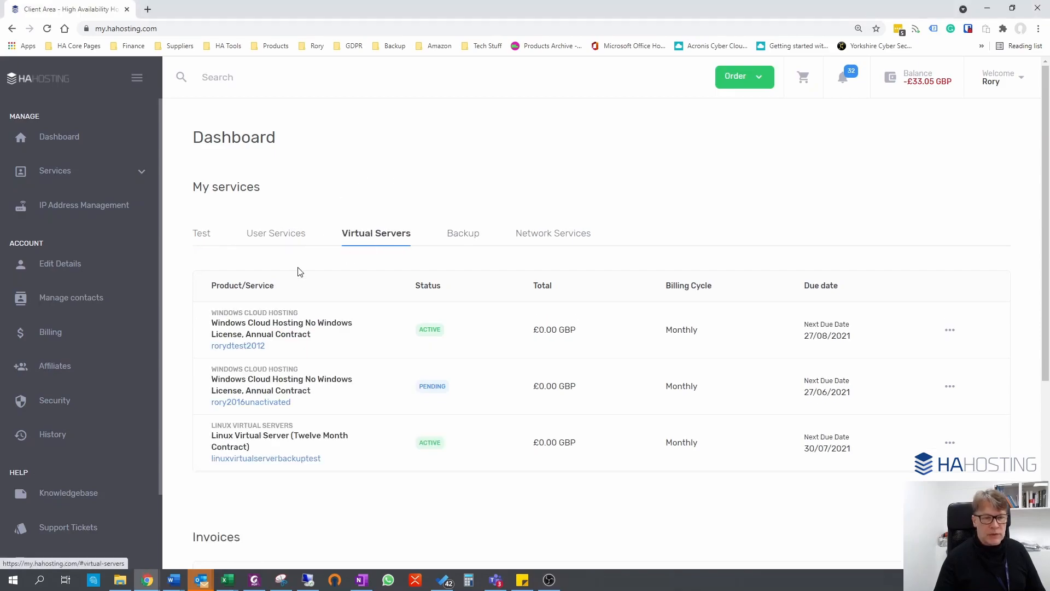
pyautogui.click(278, 459)
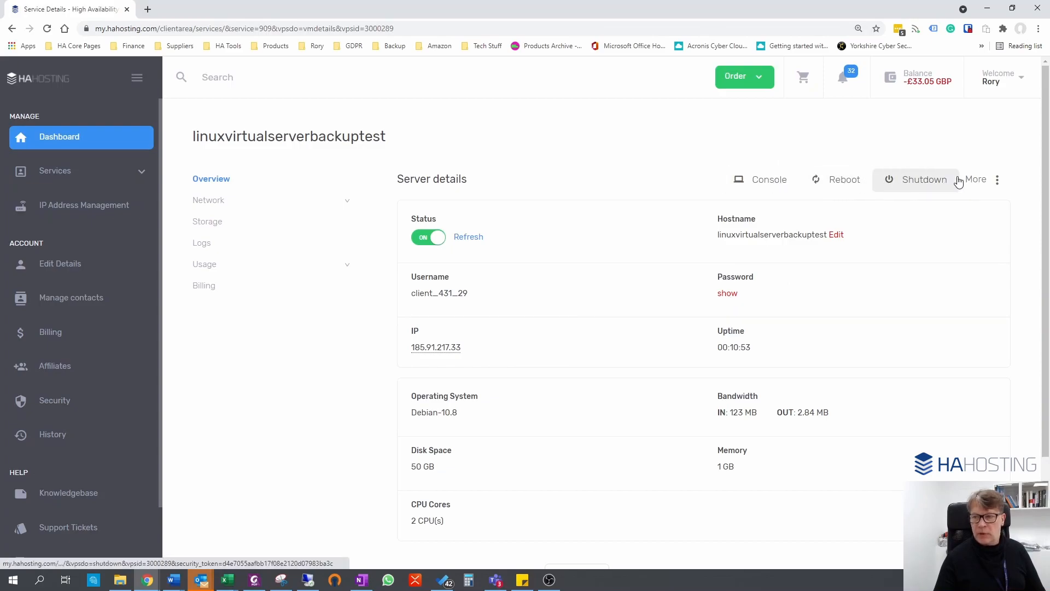
pyautogui.click(782, 183)
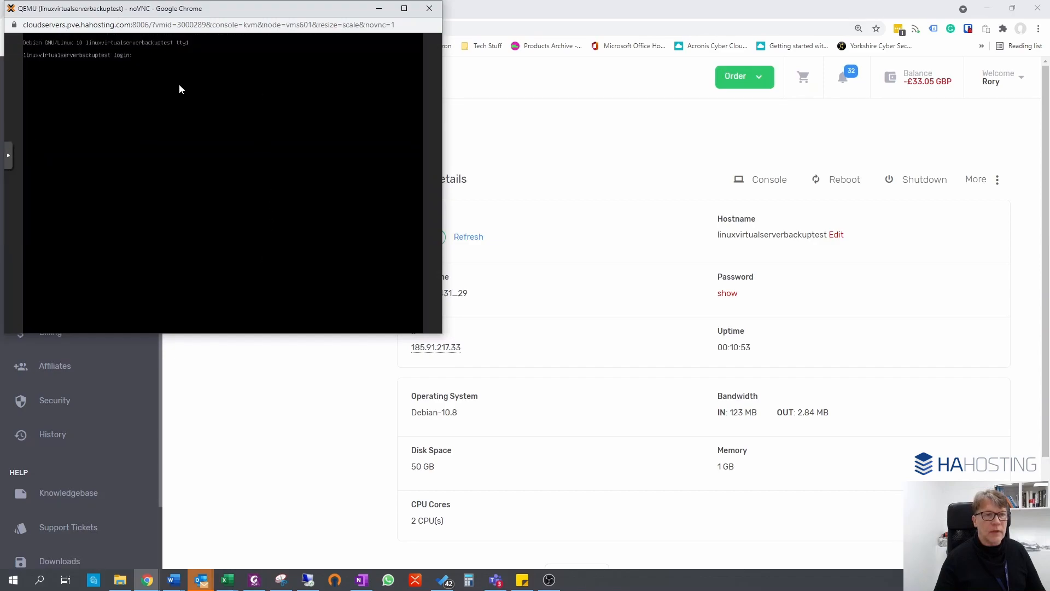
pyautogui.moveTo(313, 9); pyautogui.dragTo(587, 75)
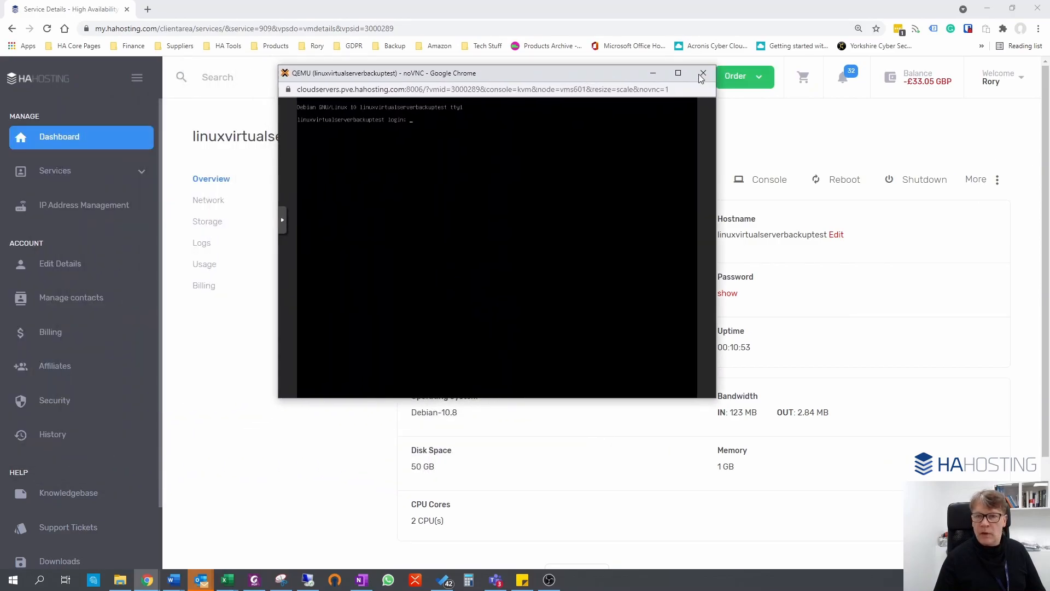
pyautogui.click(683, 74)
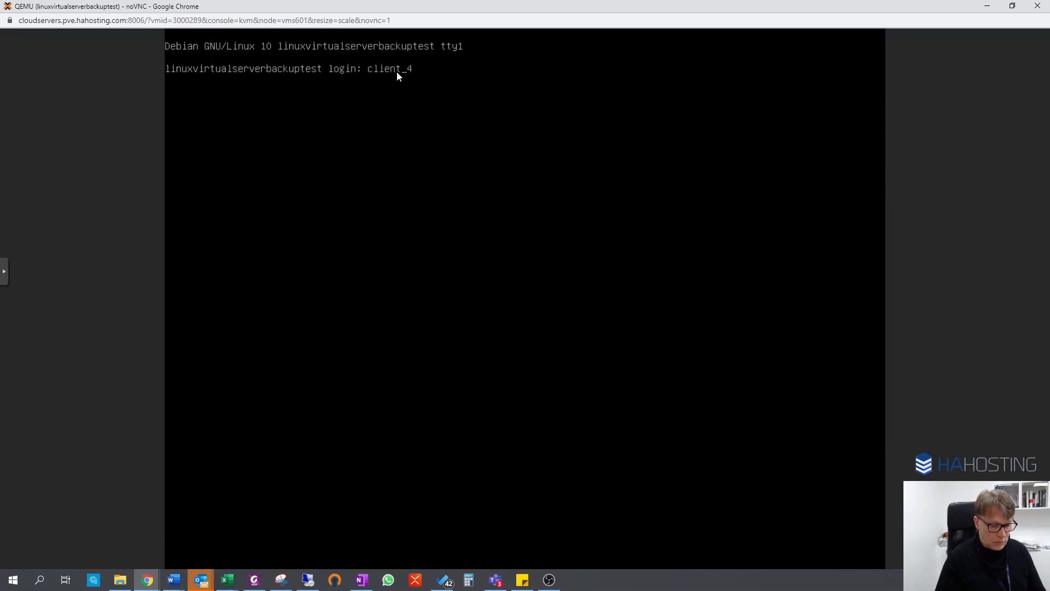
# Log in to the Debian console with the server's client username and account password.
pyautogui.press('Return')
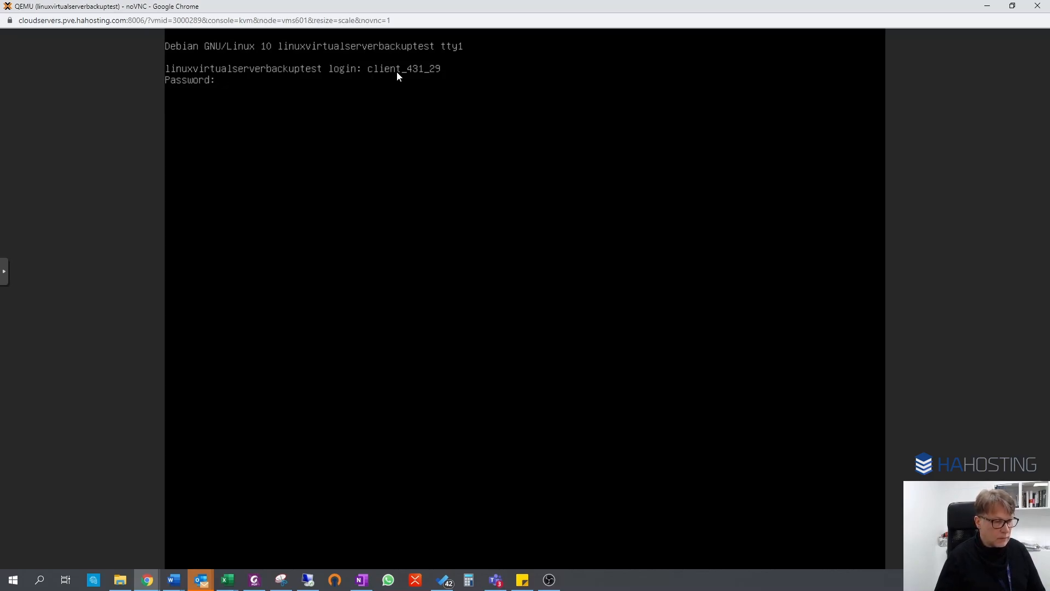
pyautogui.press('Return')
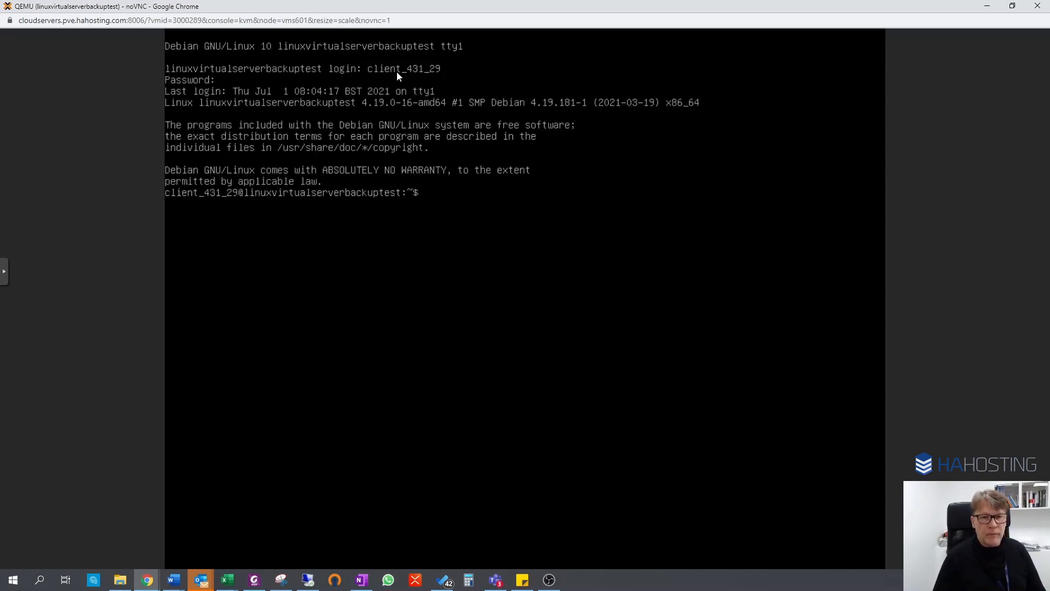
# Move the console window out of the way and open the server's list of storage backups.
pyautogui.moveTo(477, 9); pyautogui.dragTo(0, 118)
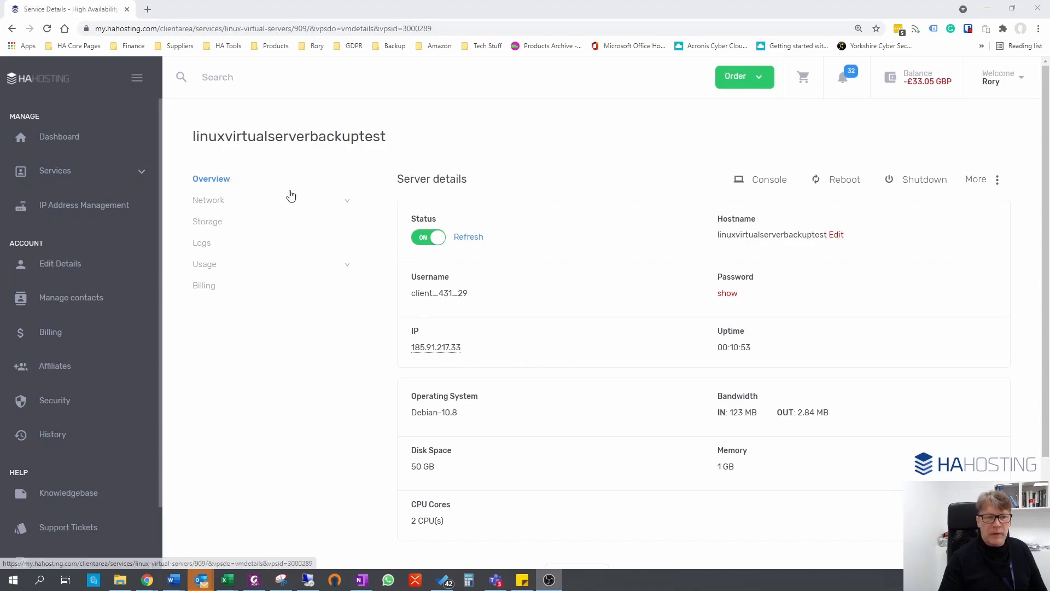
pyautogui.click(207, 222)
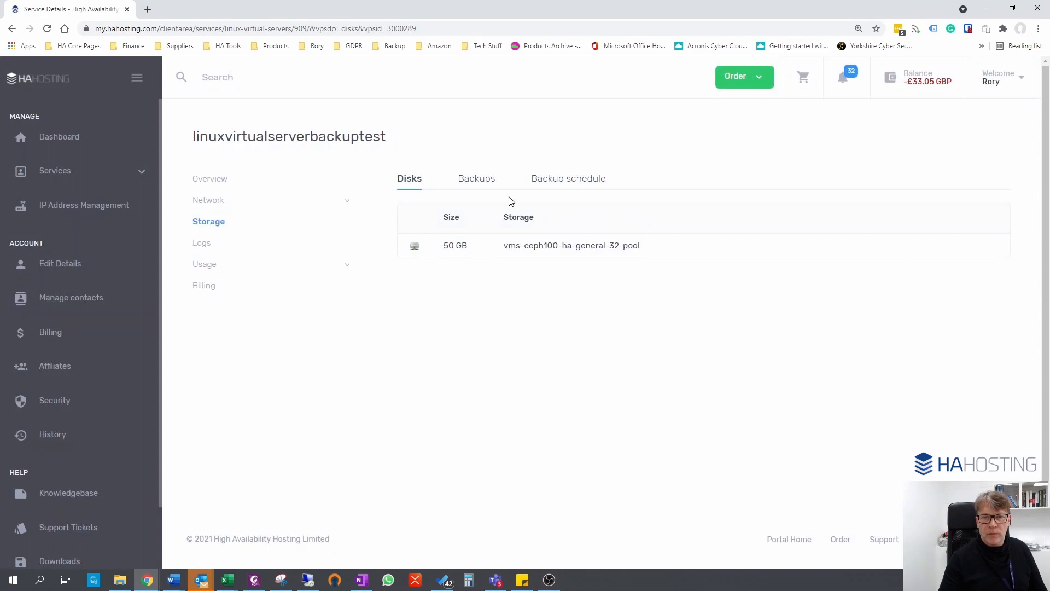
pyautogui.click(481, 187)
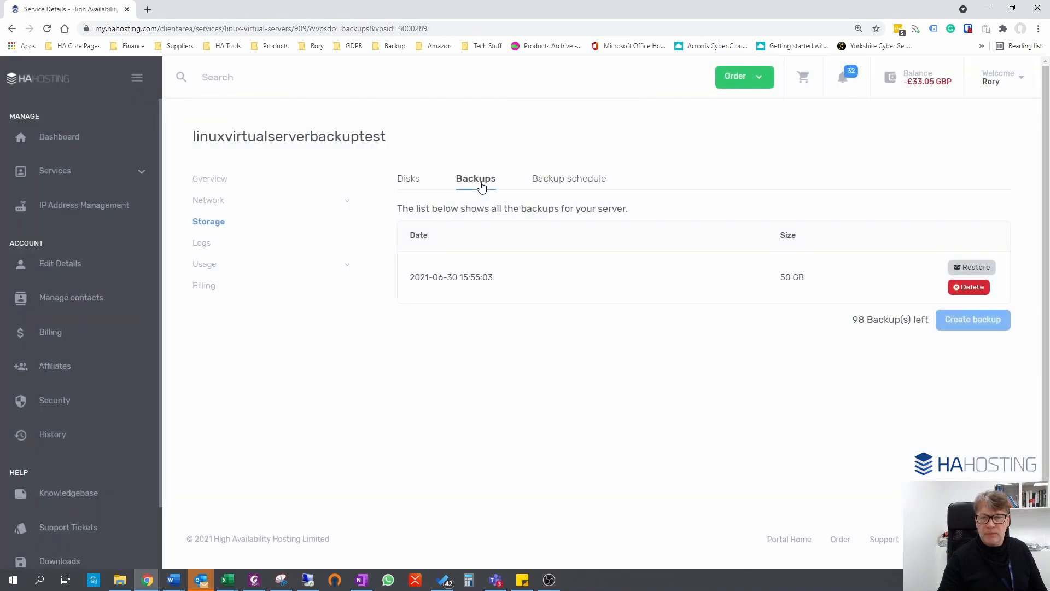
# Try to create a new backup while the 2021-06-30 backup is still listed.
pyautogui.doubleClick(969, 319)
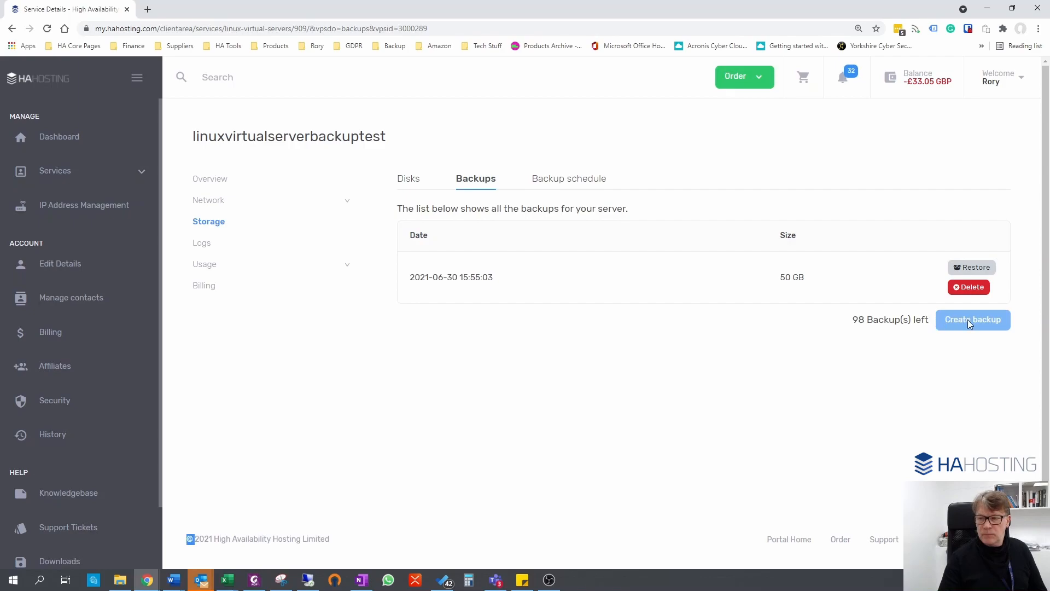
pyautogui.click(886, 322)
pyautogui.tripleClick(959, 320)
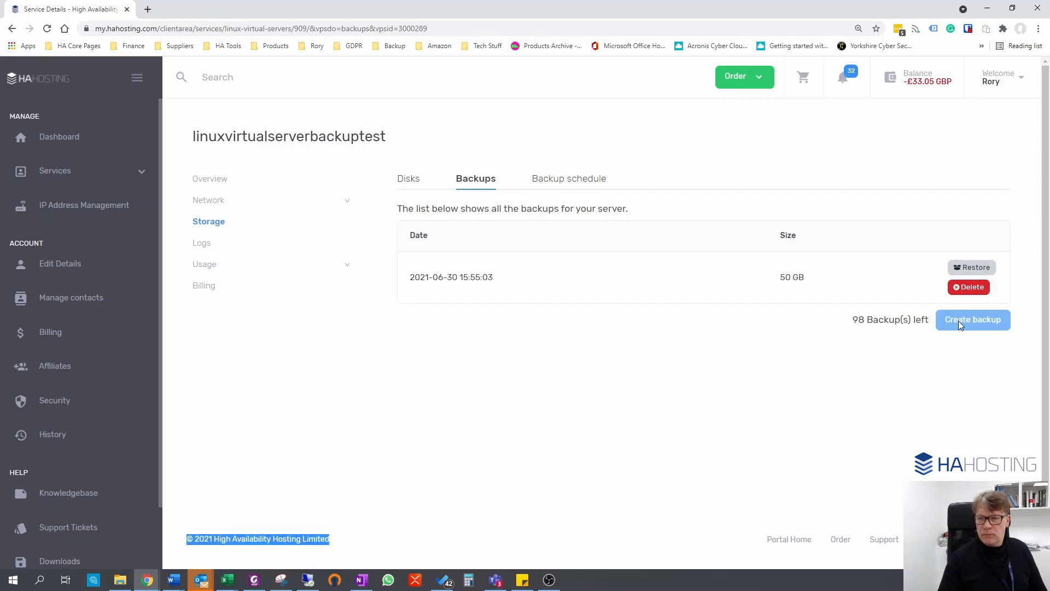
pyautogui.doubleClick(965, 320)
pyautogui.click(999, 320)
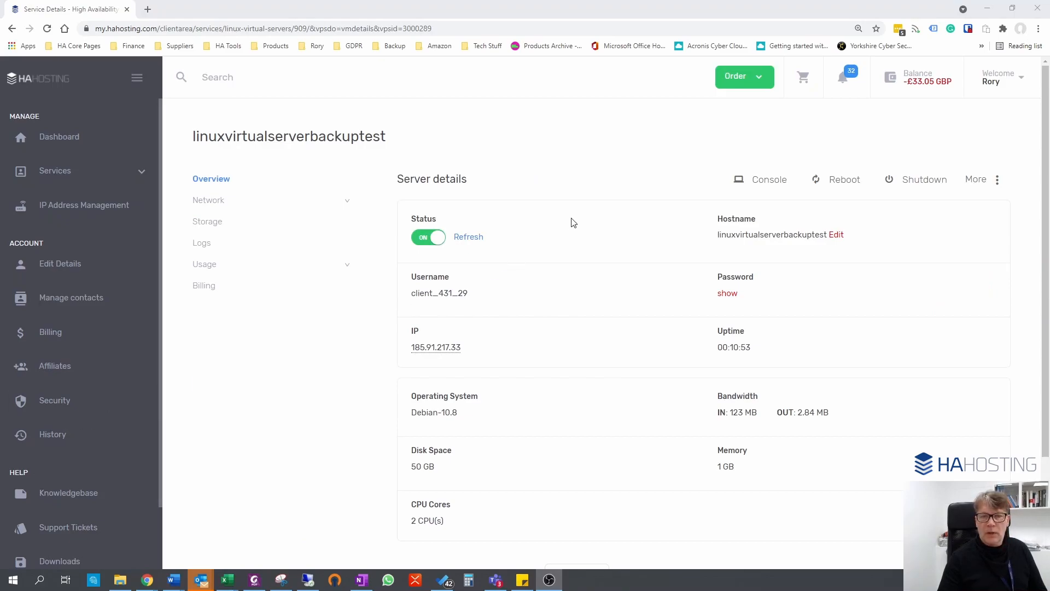
# Create a backup from the server's empty storage backup list and reload the page to update the list.
pyautogui.click(215, 226)
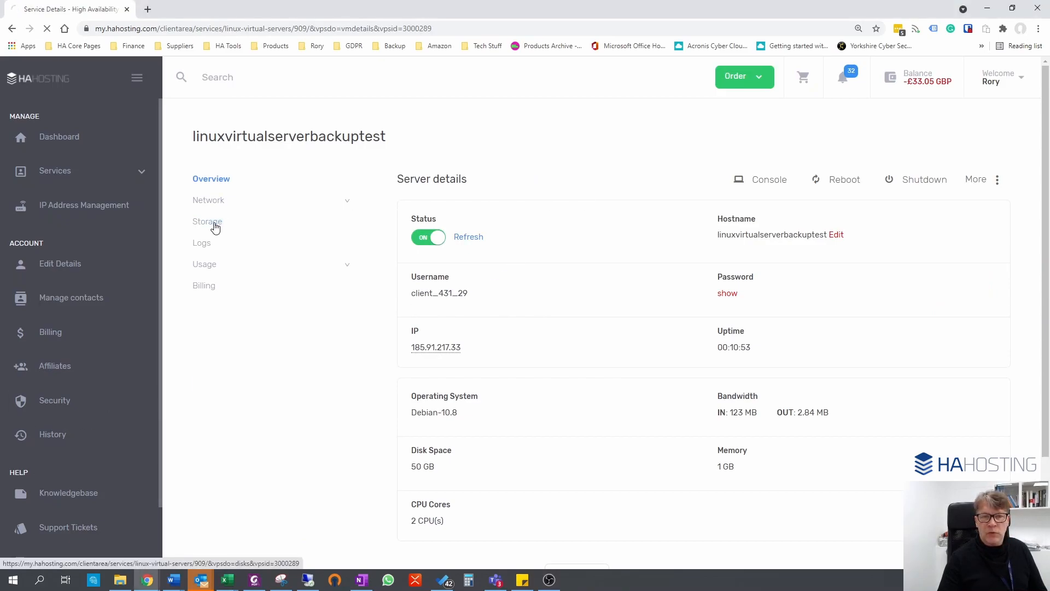
pyautogui.click(473, 179)
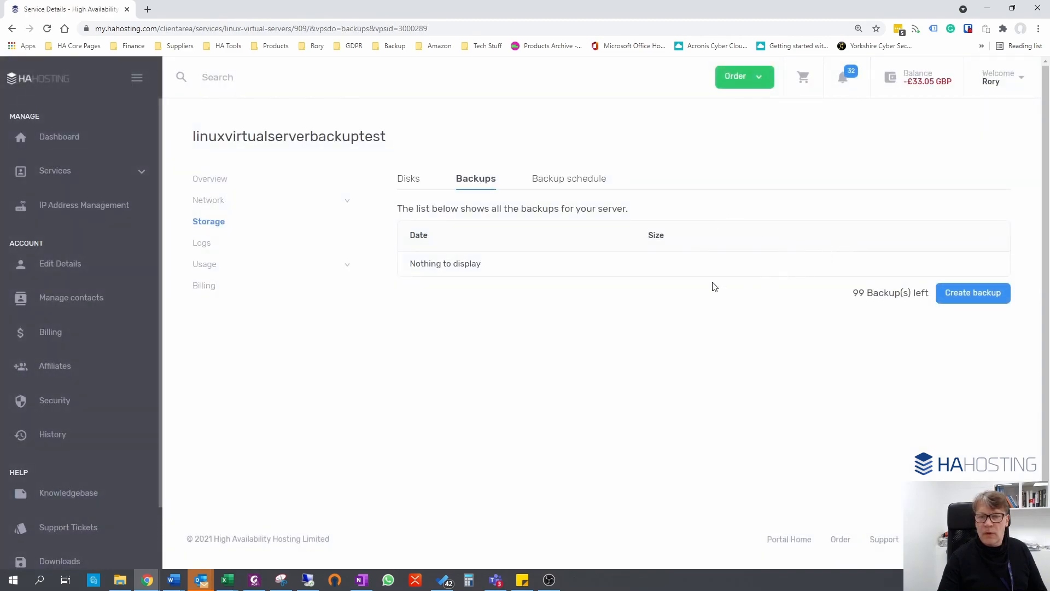
pyautogui.click(979, 296)
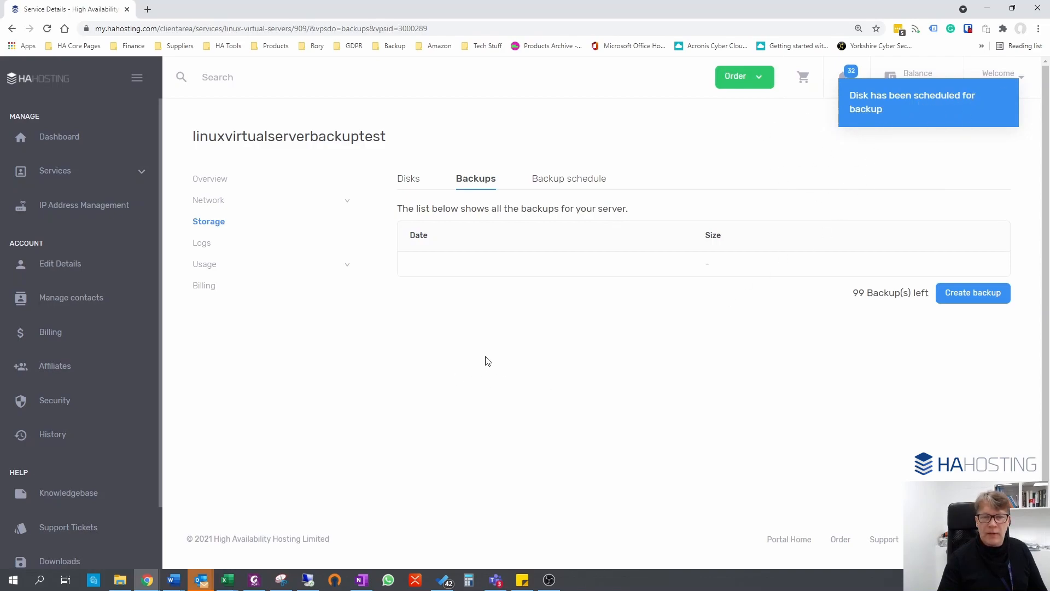
pyautogui.rightClick(545, 350)
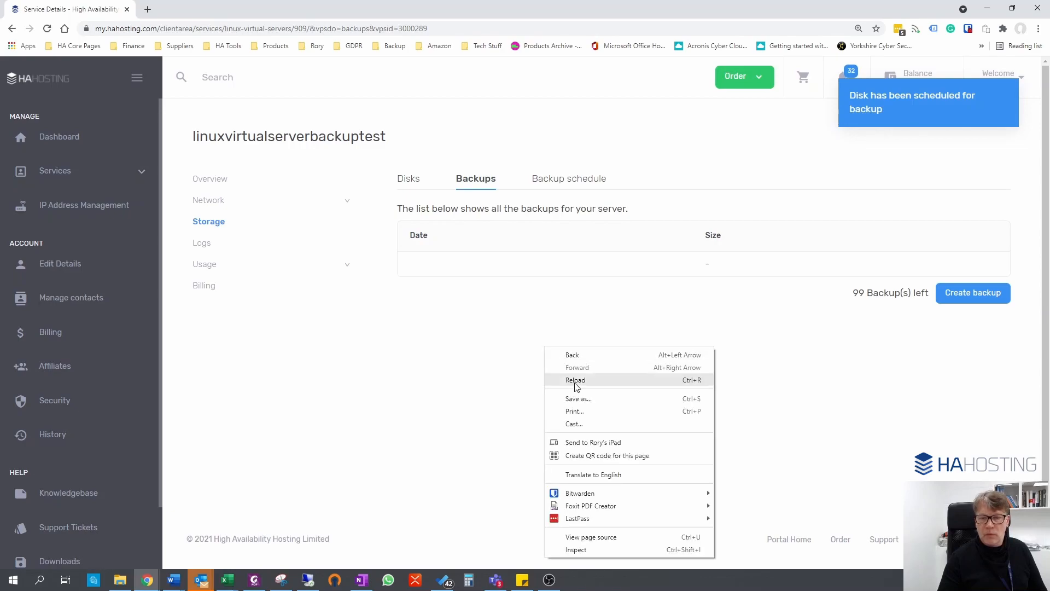
pyautogui.click(576, 378)
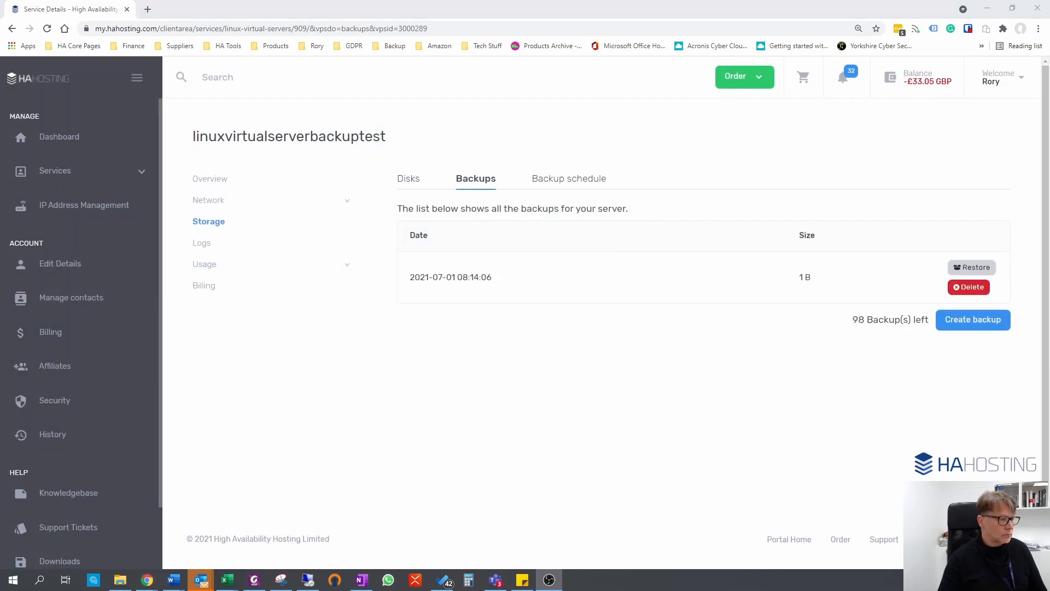
pyautogui.click(47, 28)
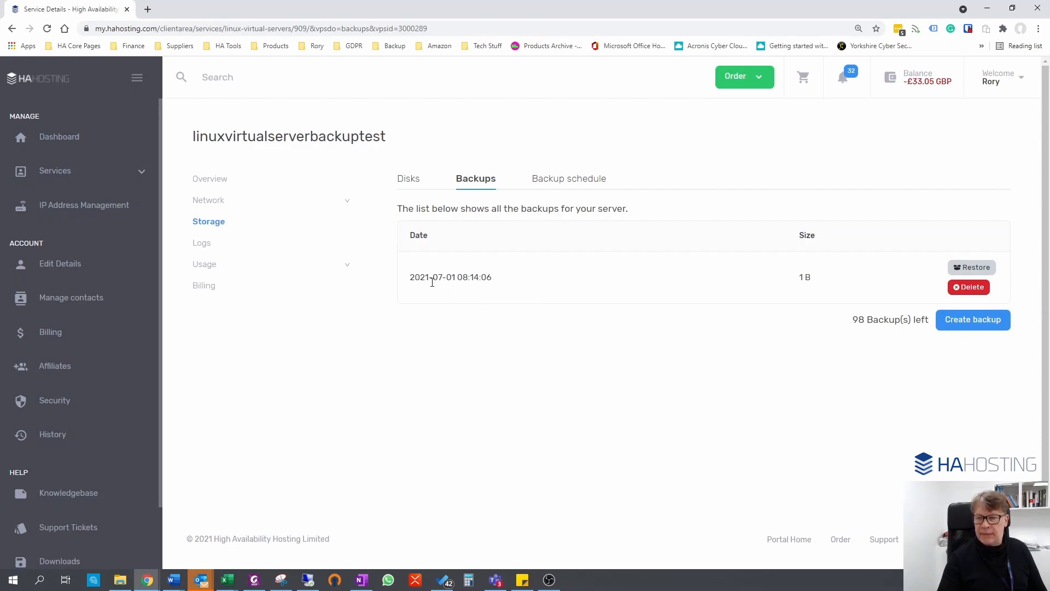
# Return to the server console and run sudo passwd for the client account, entering and confirming a new password.
pyautogui.hotkey('alt', 'Tab')
pyautogui.moveTo(484, 125); pyautogui.dragTo(536, 2)
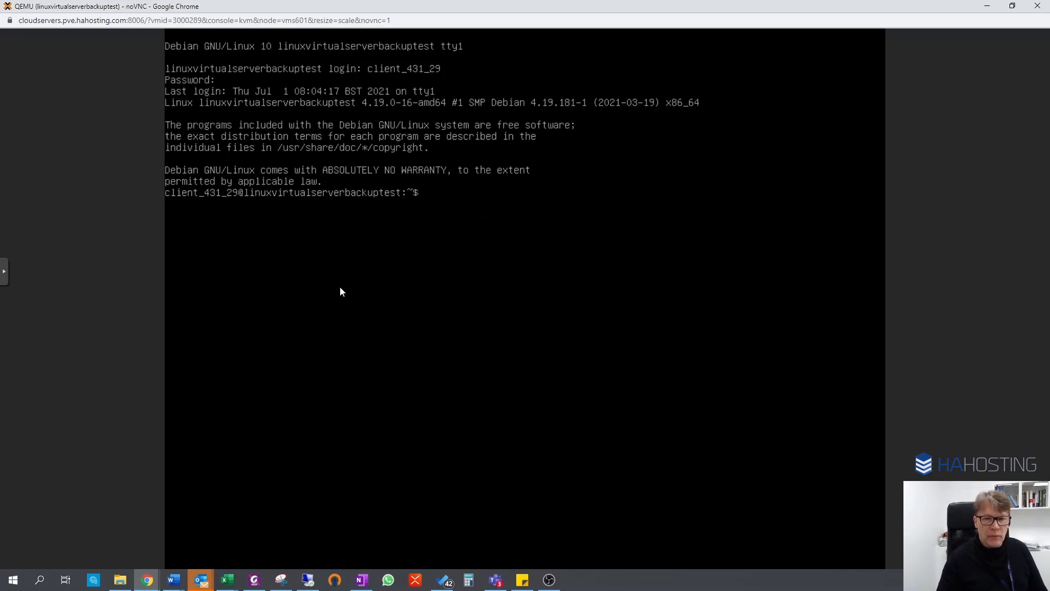
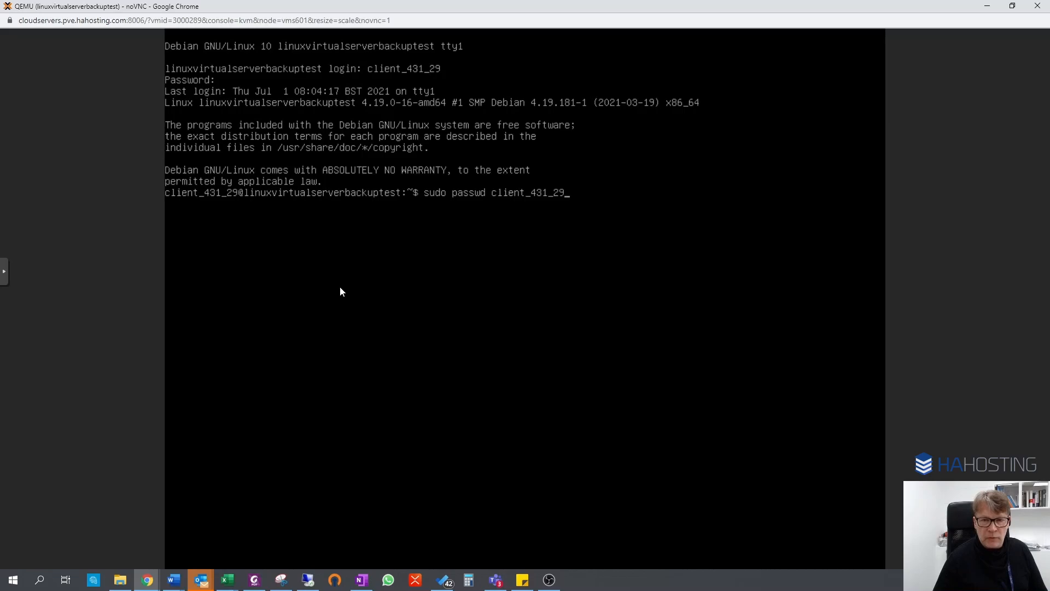
pyautogui.press('Return')
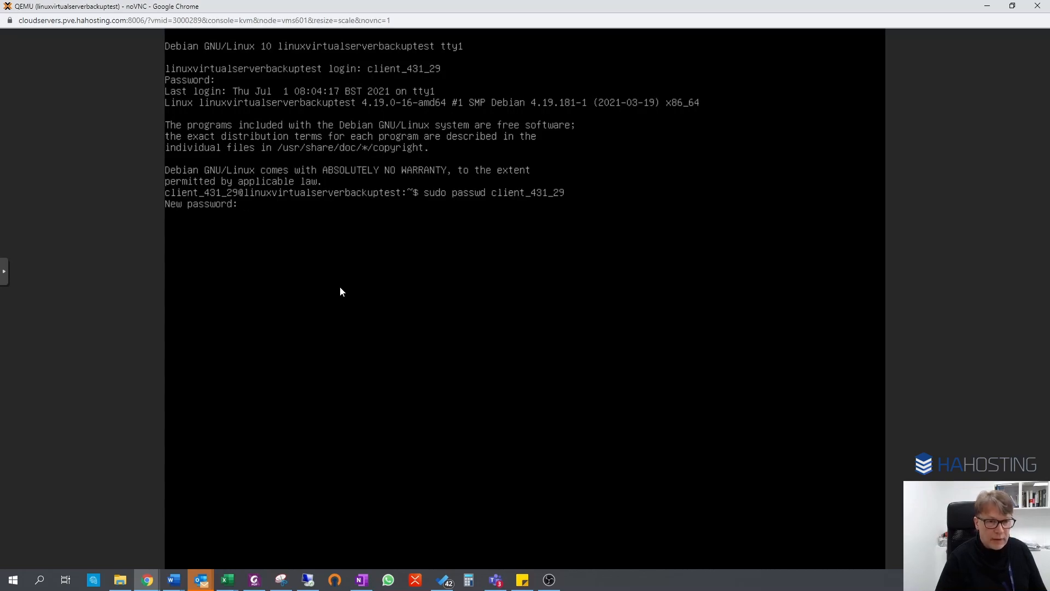
pyautogui.press('Return')
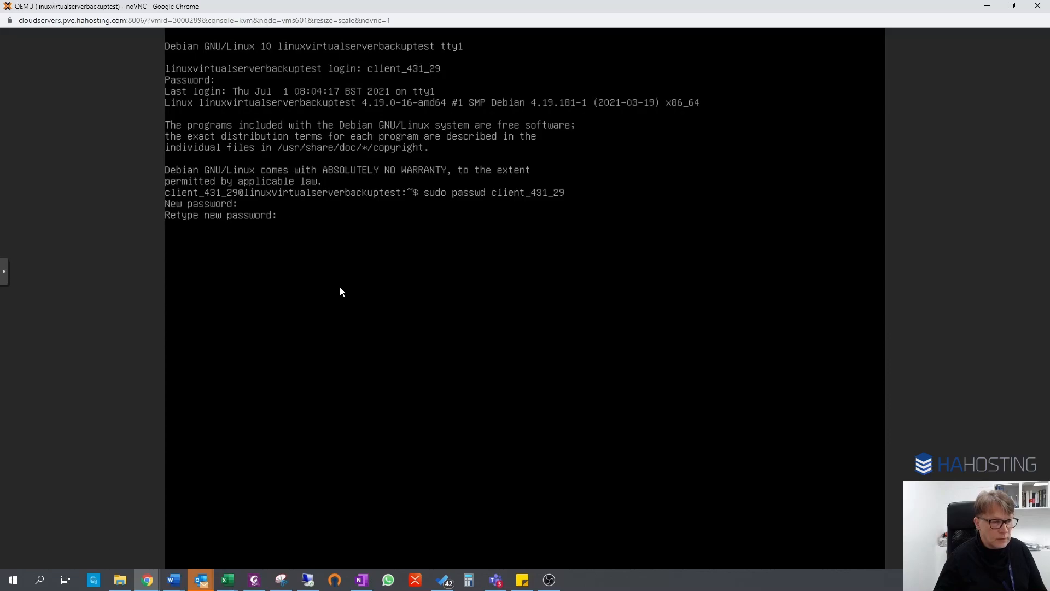
pyautogui.press('Return')
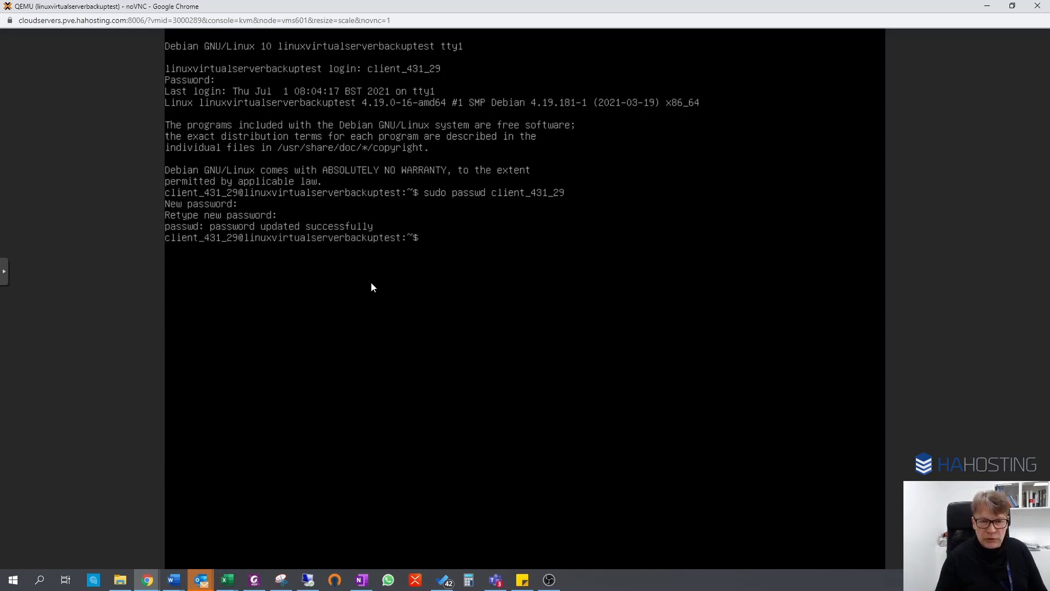
# Try to power off the server immediately from the maximized console with the command shutdown -P now.
pyautogui.moveTo(497, 7); pyautogui.dragTo(0, 82)
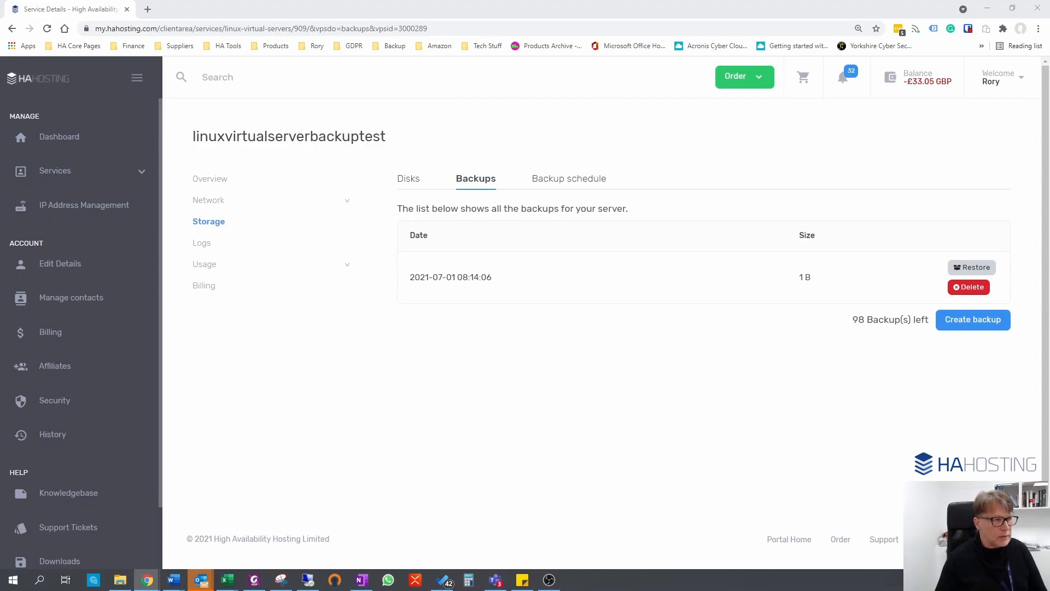
pyautogui.moveTo(0, 82); pyautogui.dragTo(561, 0)
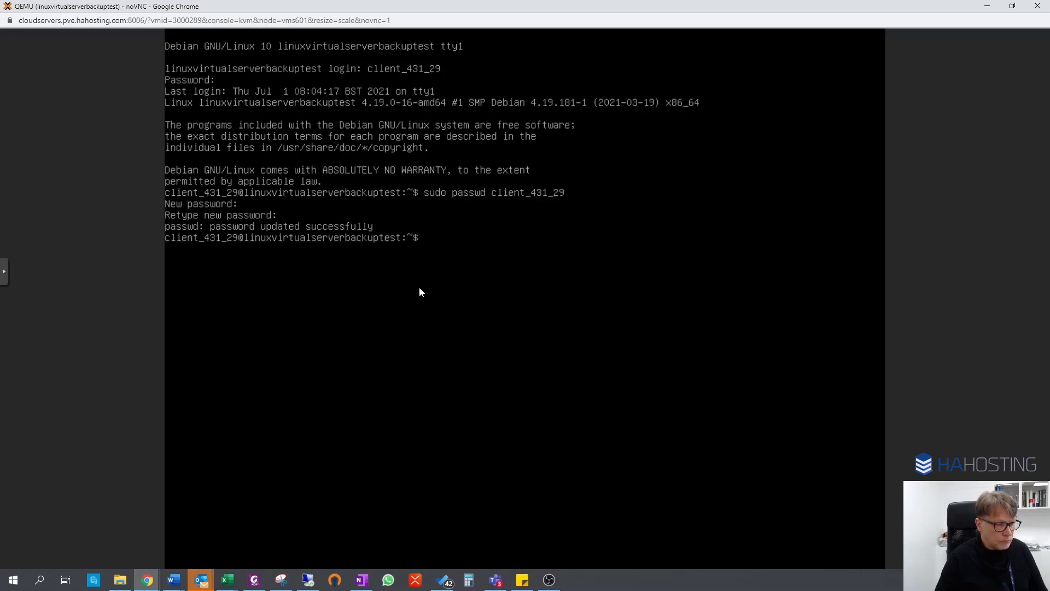
pyautogui.write('s')
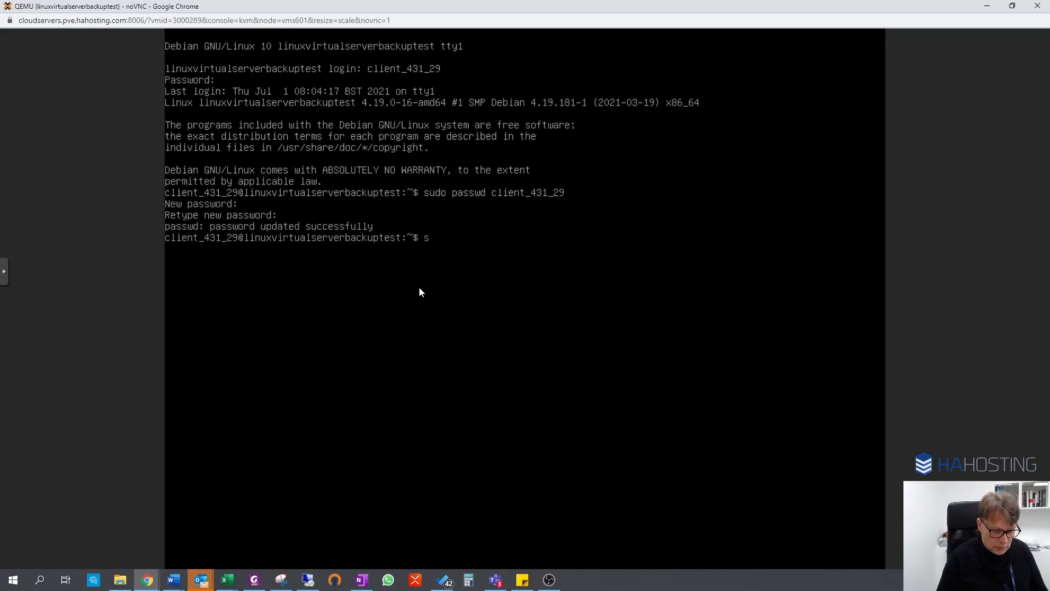
pyautogui.write('hutdow')
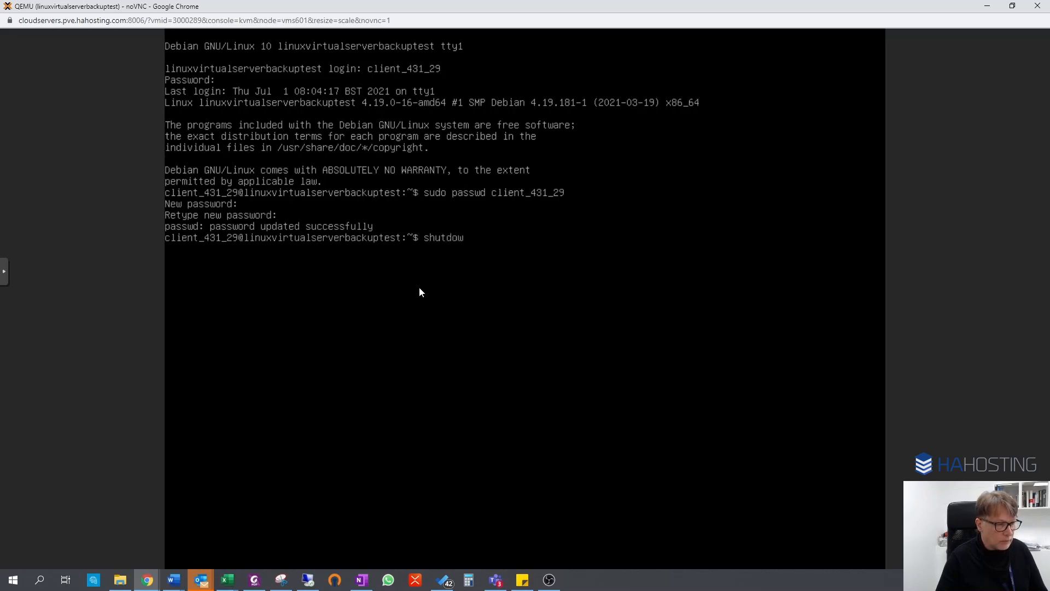
pyautogui.write('n')
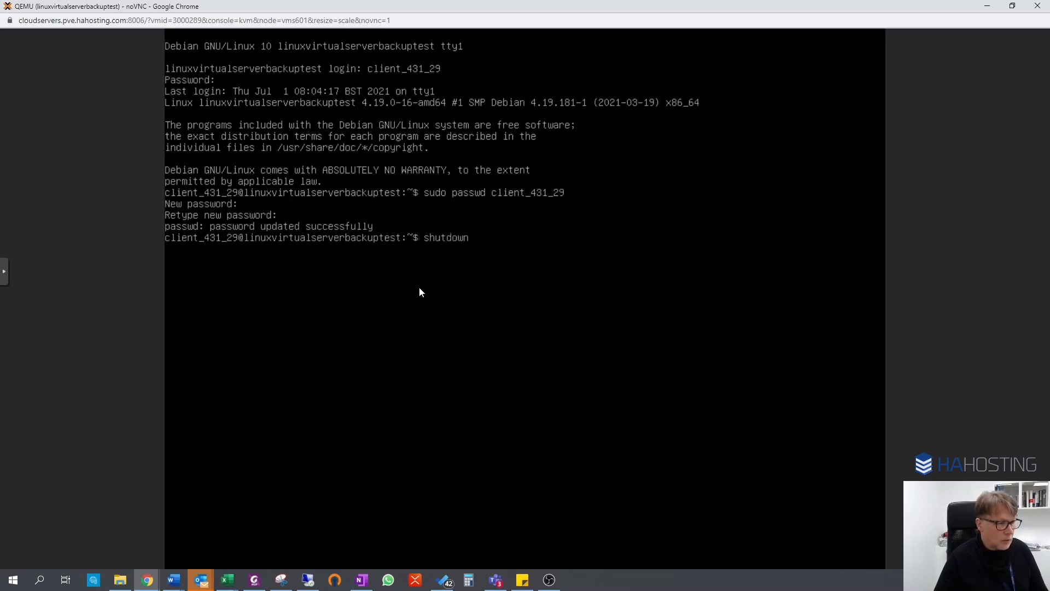
pyautogui.write(' -P')
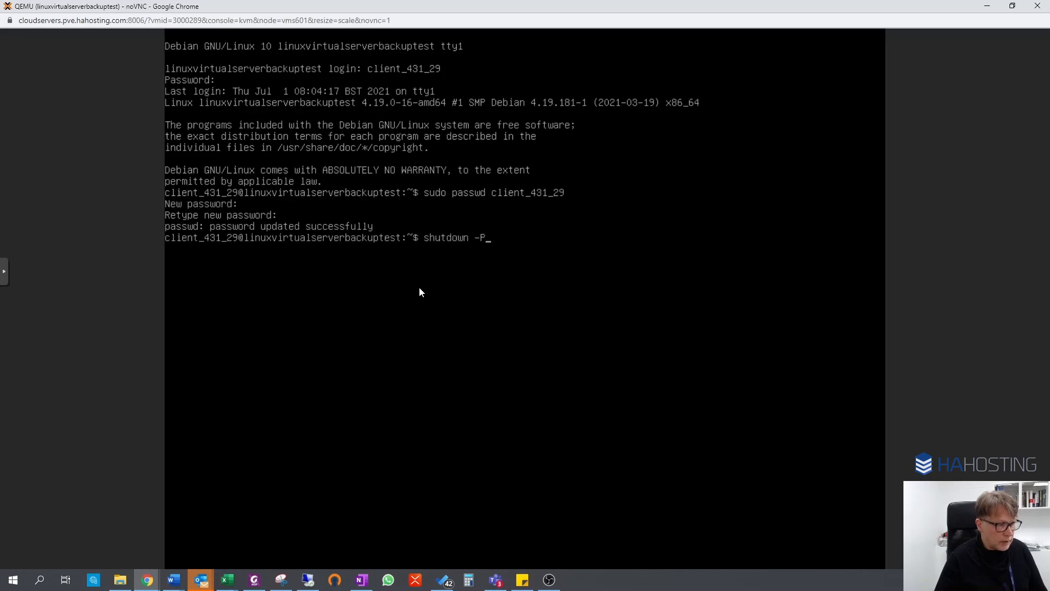
pyautogui.write(' now')
pyautogui.press('BackSpace')
pyautogui.press('BackSpace')
pyautogui.write('ow')
pyautogui.press('Return')
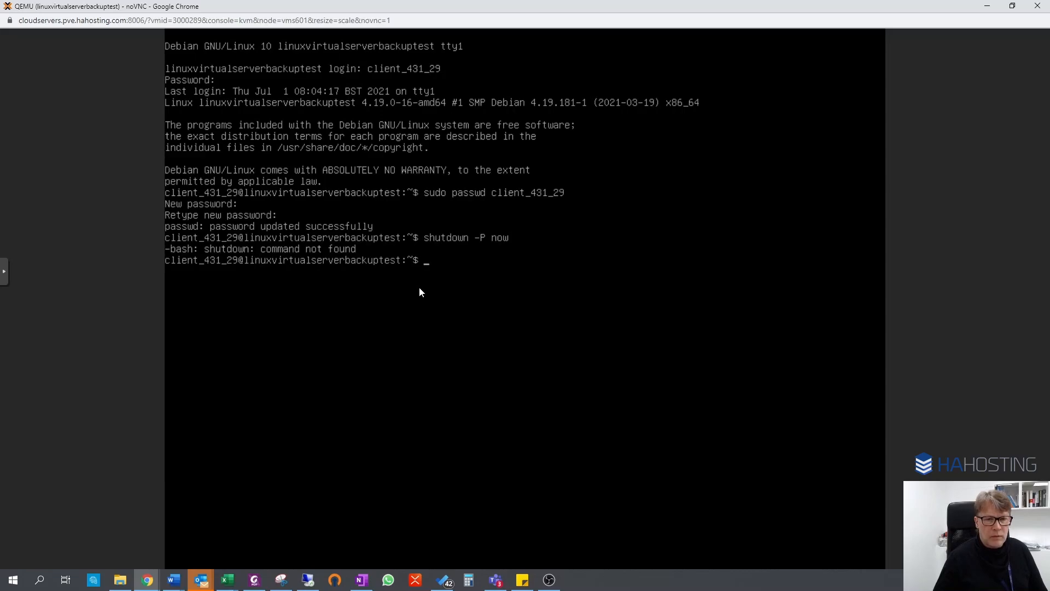
# Power off the server with sudo shutdown -P now, close its console, and refresh the status on the server overview.
pyautogui.press('Up')
pyautogui.press('Home')
pyautogui.write('sudo')
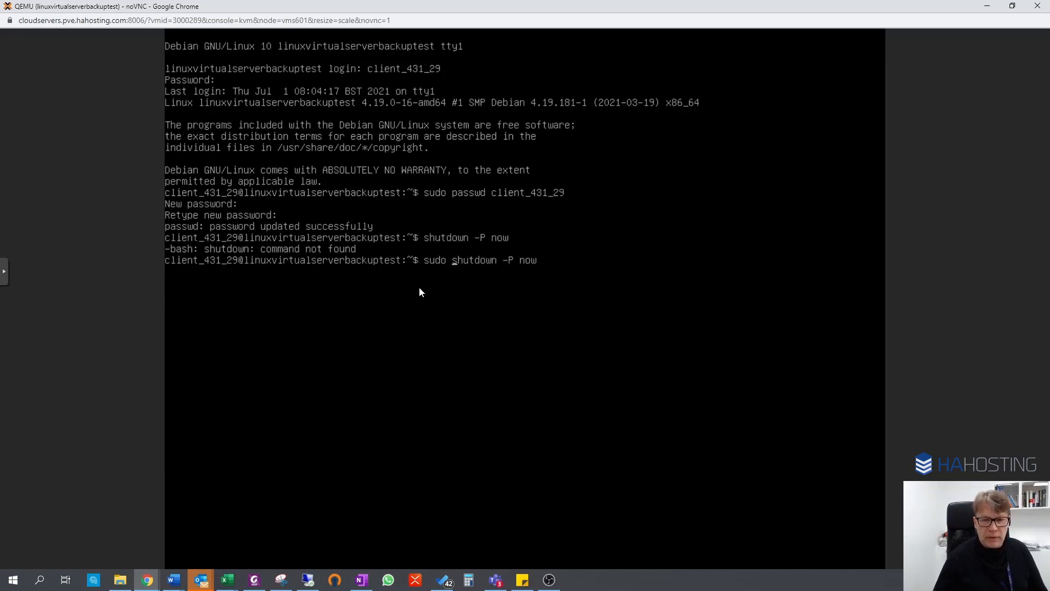
pyautogui.press('Return')
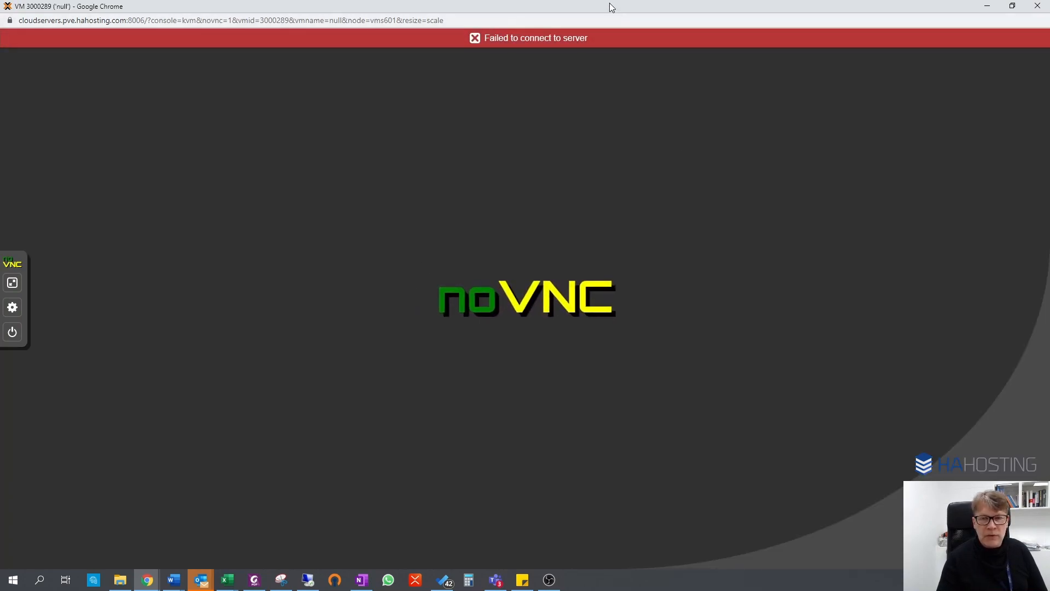
pyautogui.moveTo(609, 2); pyautogui.dragTo(313, 72)
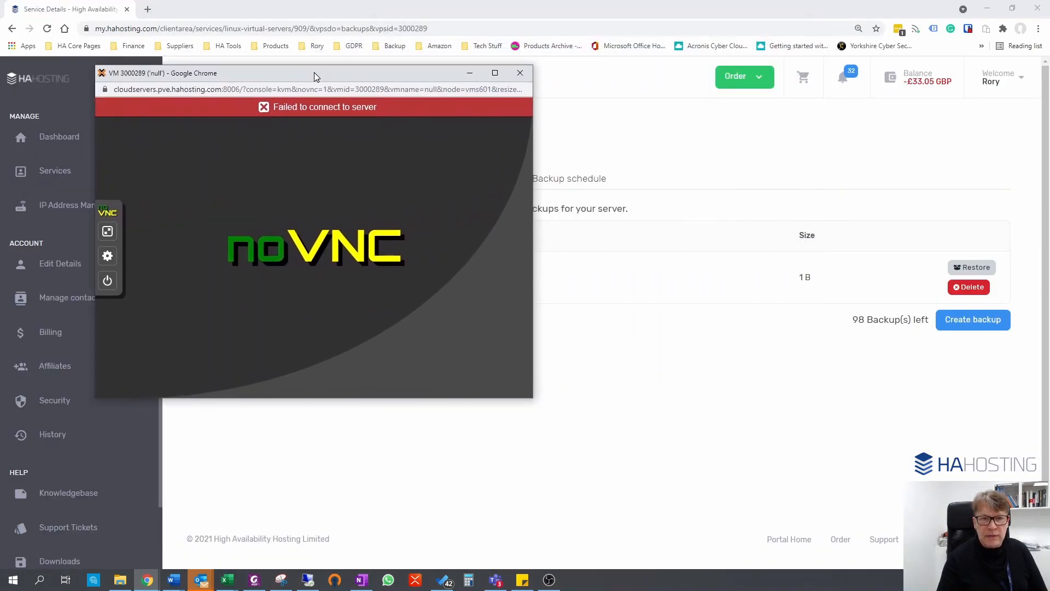
pyautogui.click(520, 73)
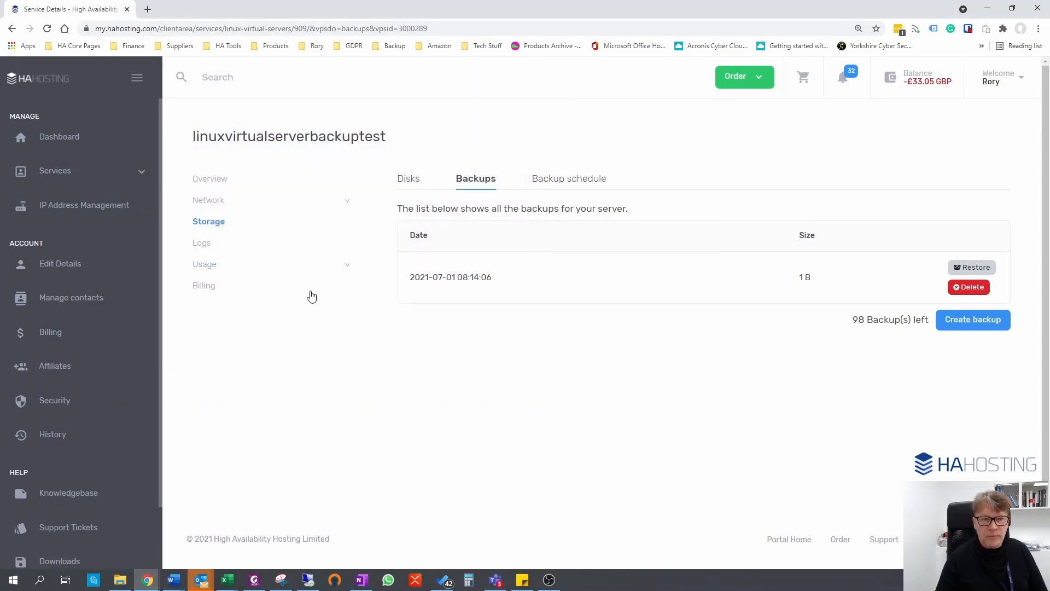
pyautogui.click(209, 182)
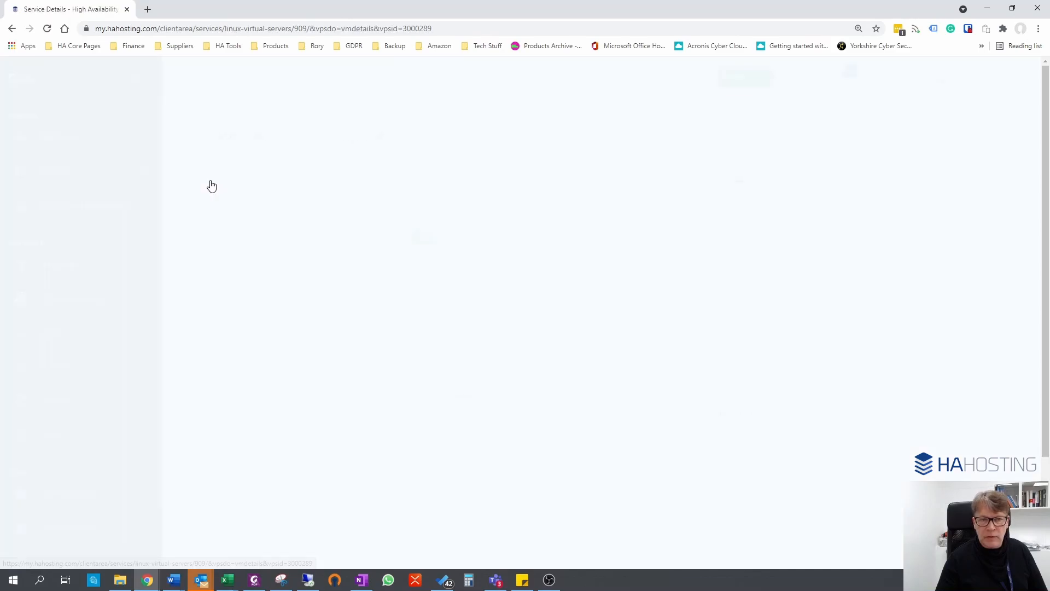
pyautogui.click(478, 238)
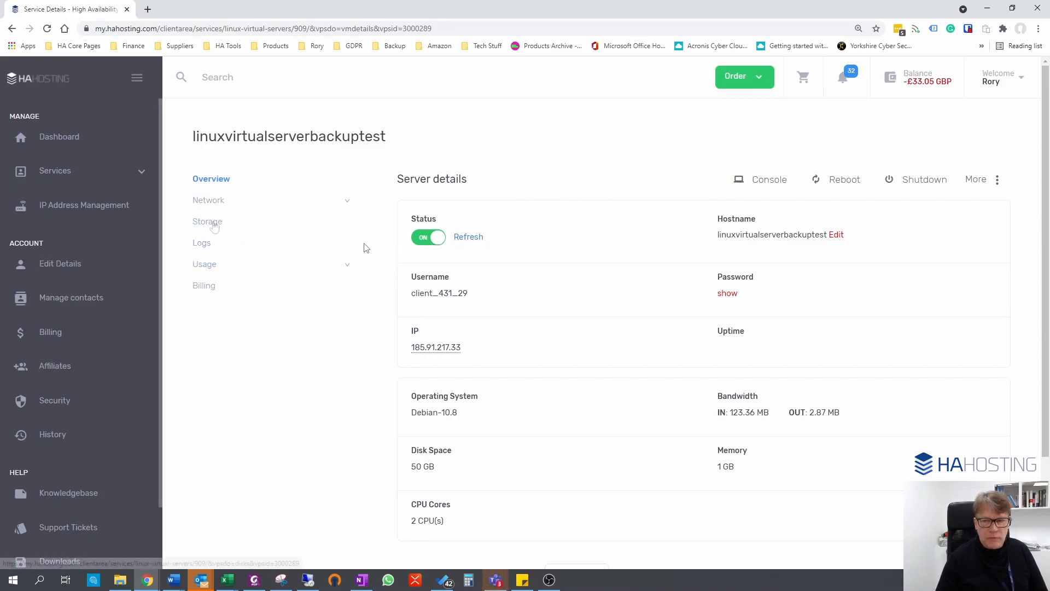
pyautogui.click(214, 226)
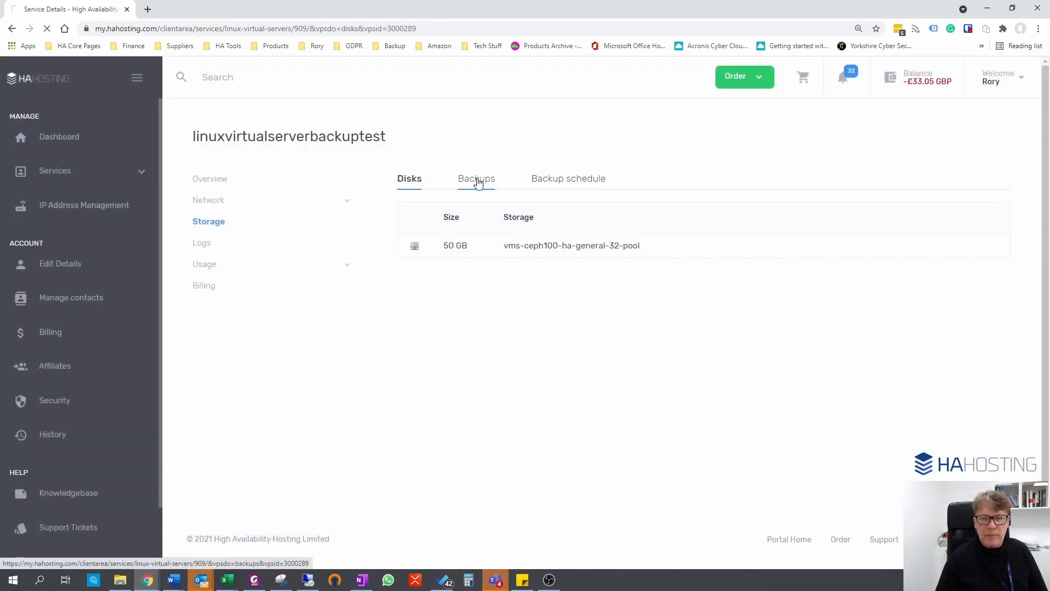
pyautogui.click(477, 182)
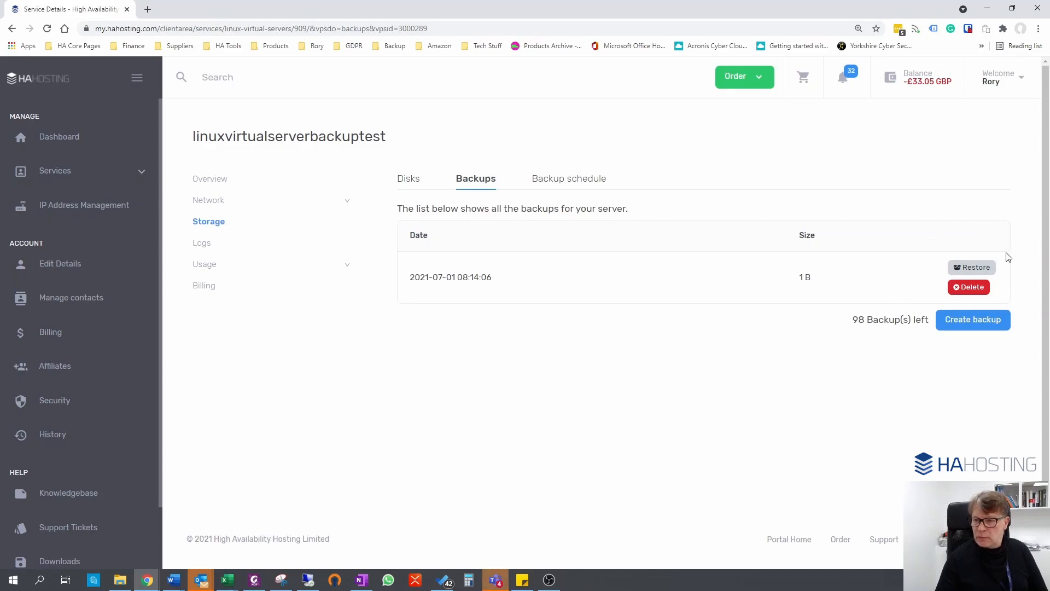
pyautogui.click(973, 269)
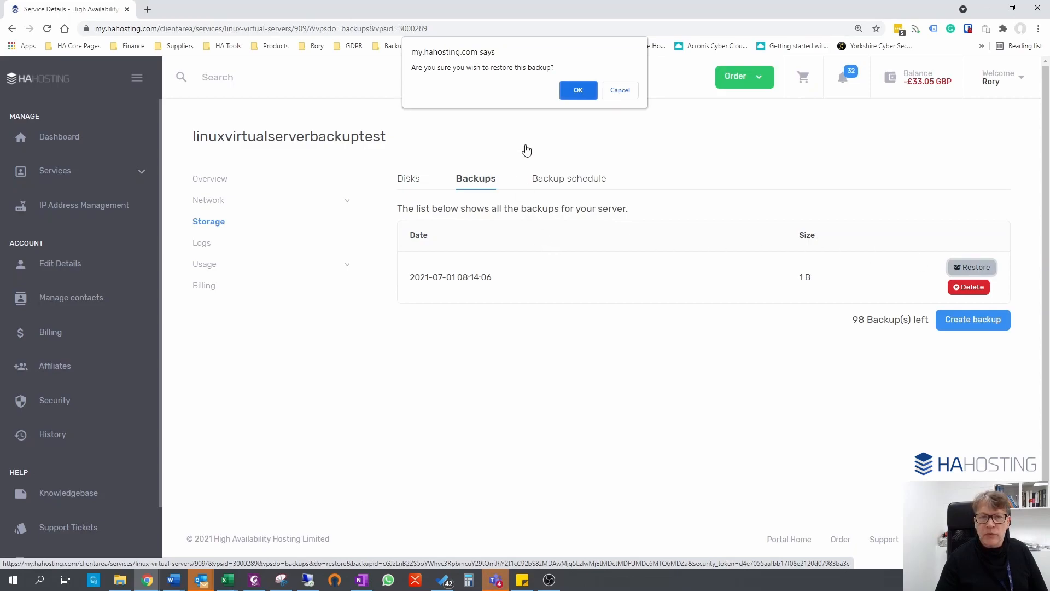
pyautogui.click(578, 91)
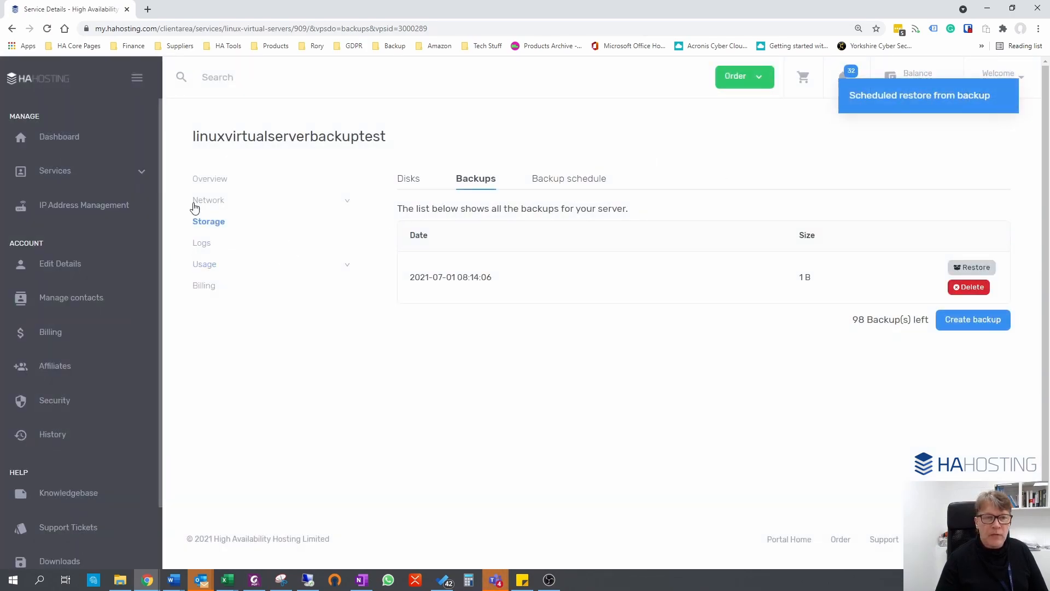
pyautogui.click(213, 185)
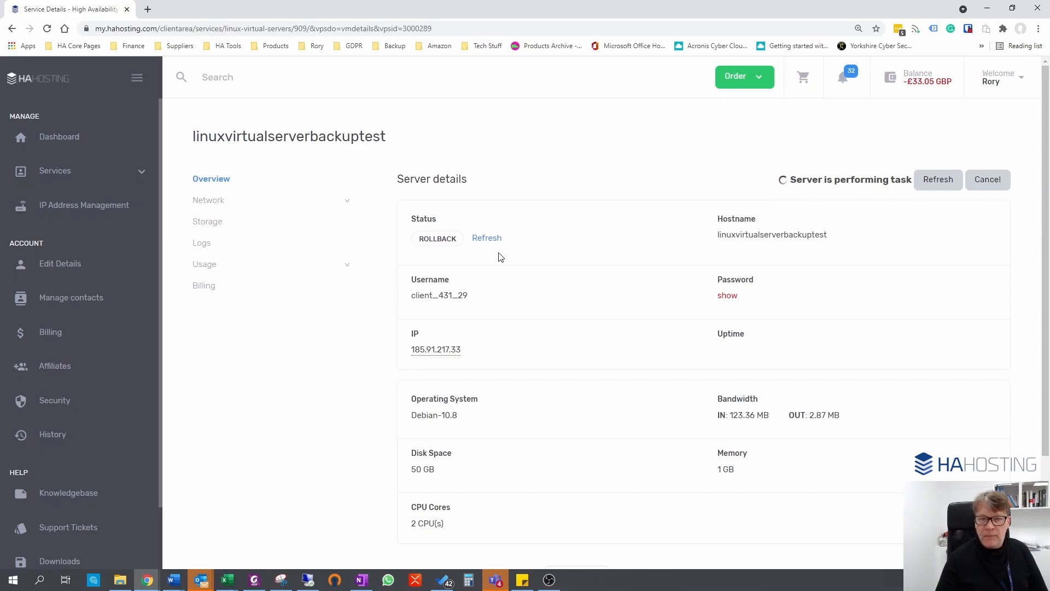
pyautogui.click(490, 241)
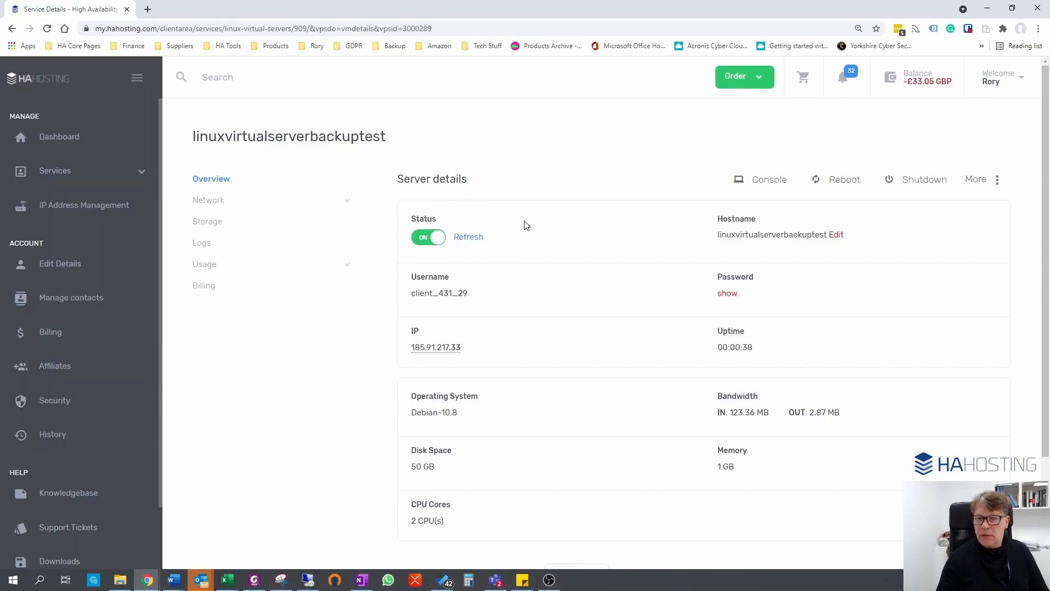
# Open the server console, reveal the stored password, and log in to the client account with that original password.
pyautogui.click(768, 184)
pyautogui.click(727, 293)
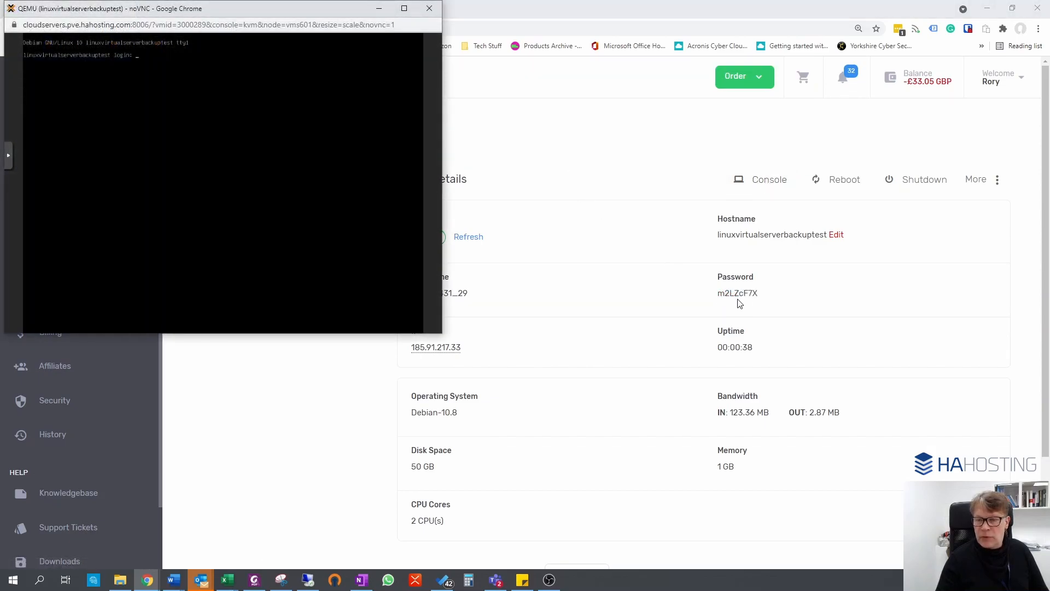
pyautogui.click(403, 10)
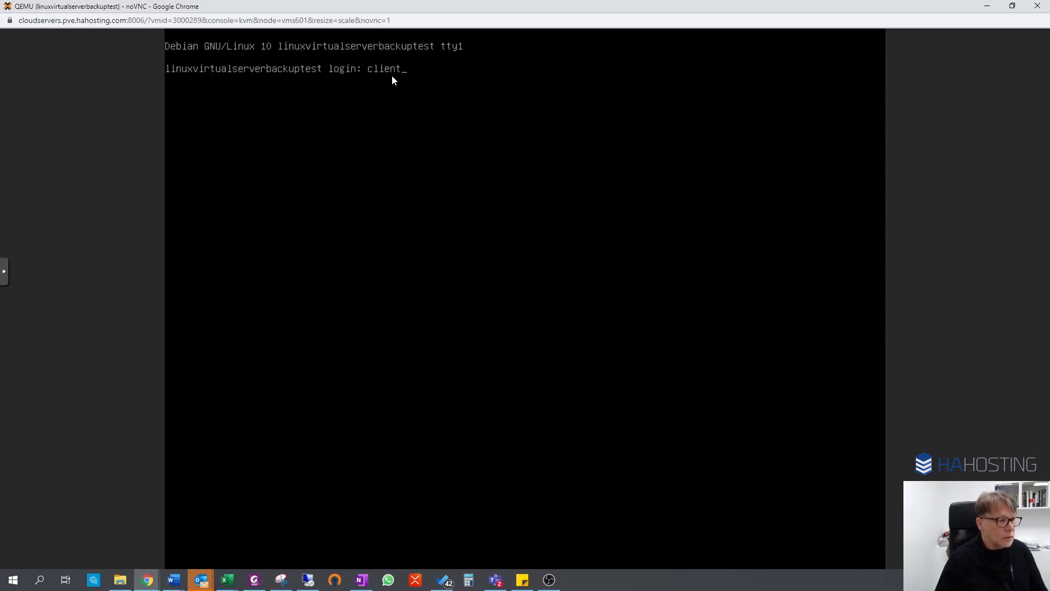
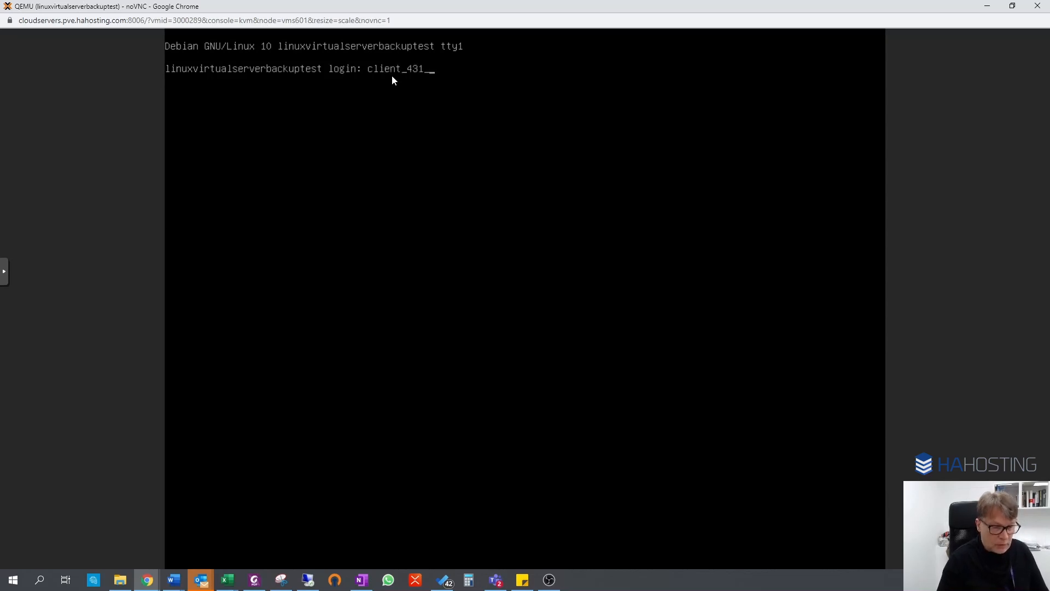
pyautogui.press('Return')
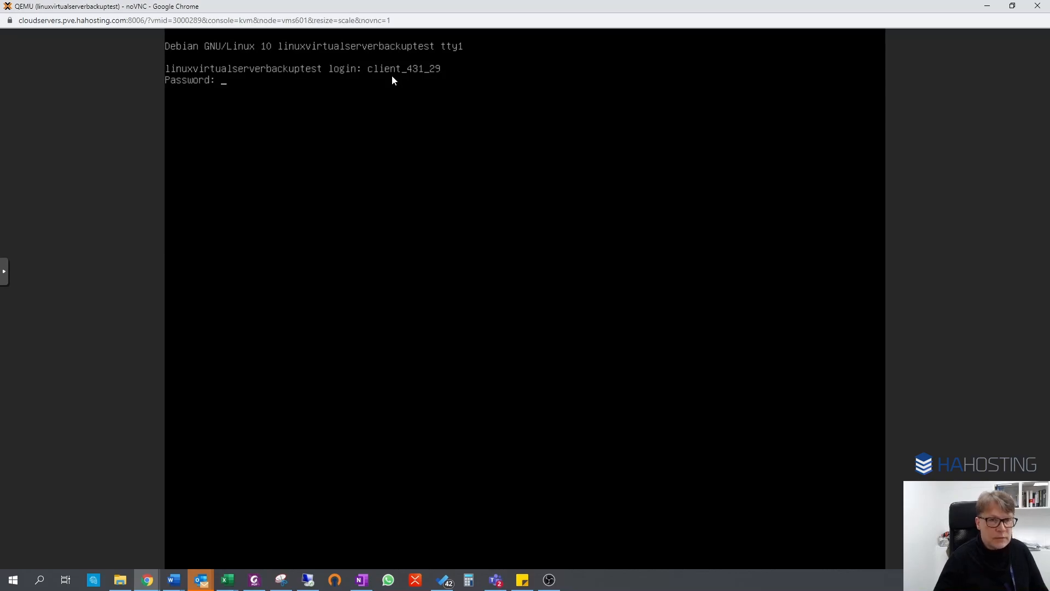
pyautogui.press('Return')
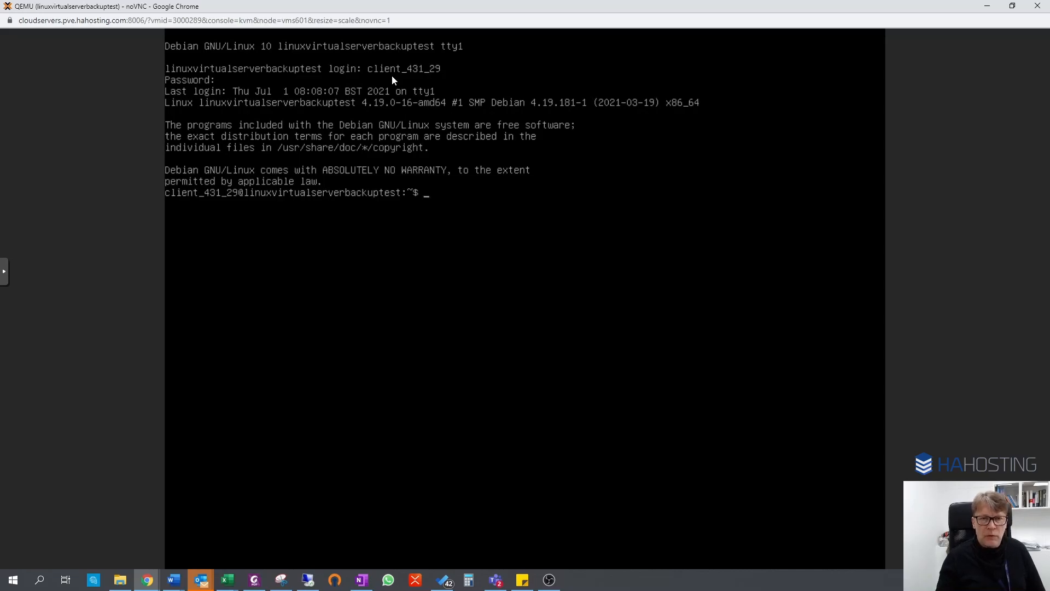
# Move the console out of the way and show the server's list of storage backups.
pyautogui.moveTo(415, 4); pyautogui.dragTo(0, 93)
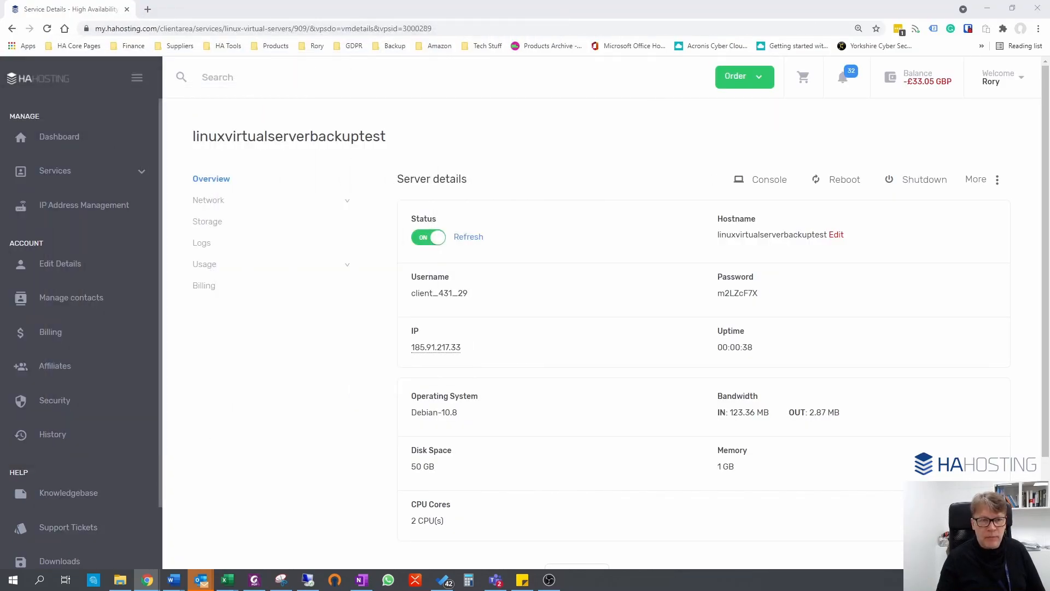
pyautogui.click(203, 222)
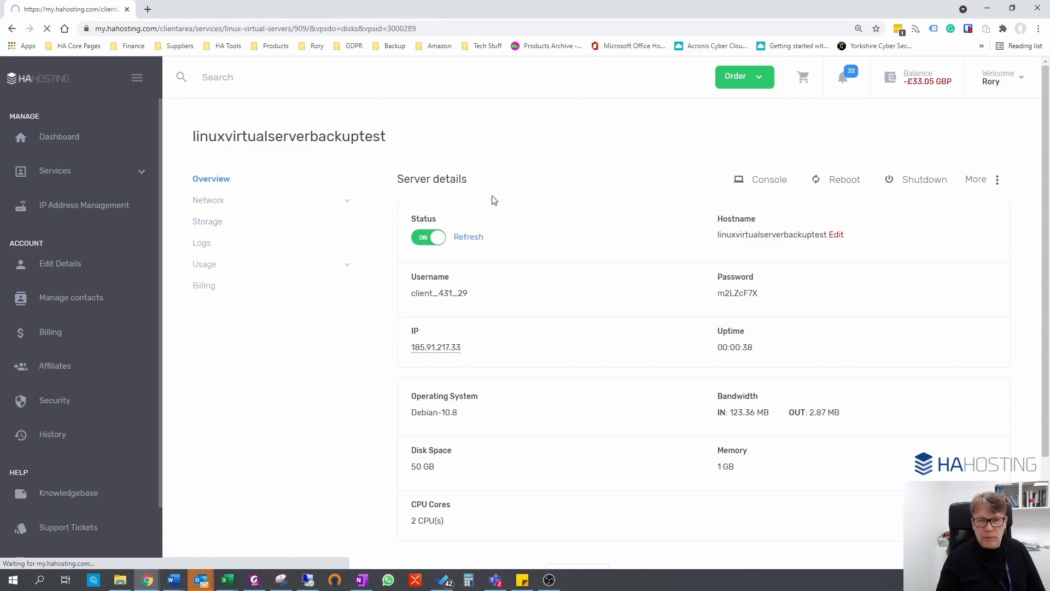
pyautogui.click(477, 181)
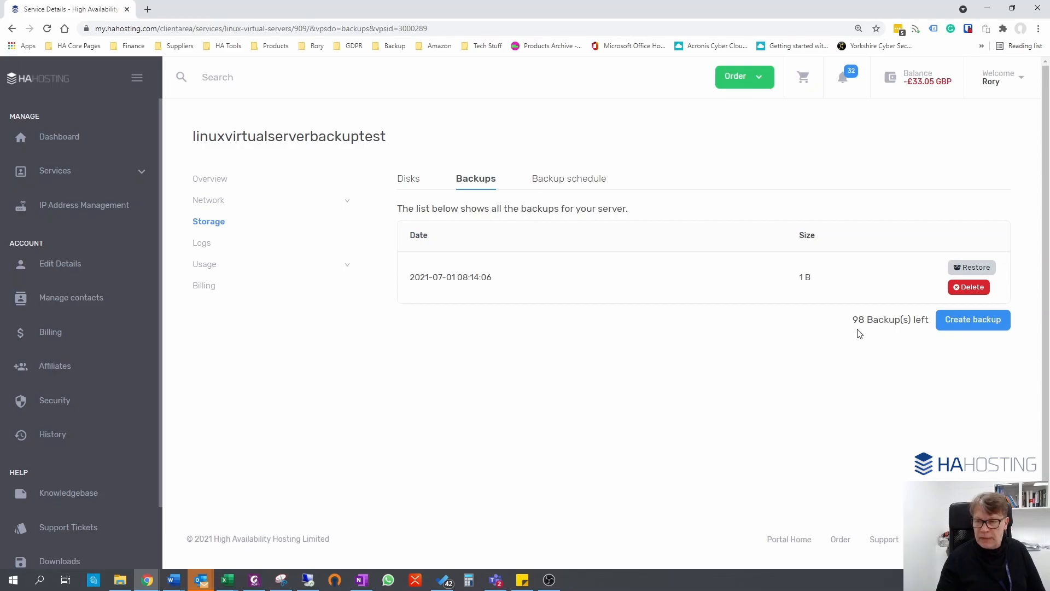
# Examine the day, hour and backups-to-keep options for a new backup schedule with Monday selected, and close the form without submitting.
pyautogui.click(565, 186)
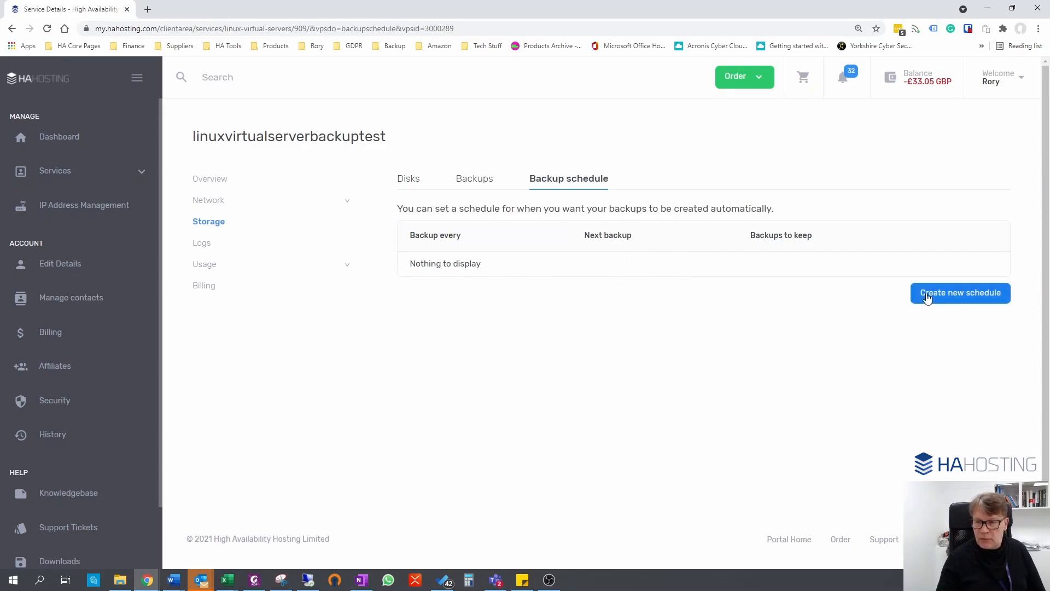
pyautogui.click(967, 294)
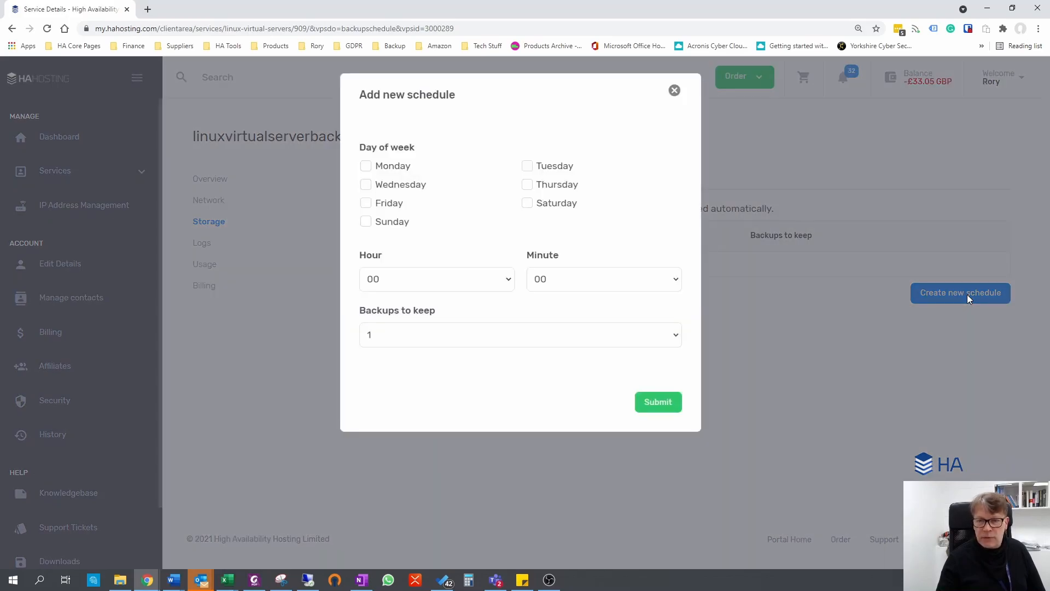
pyautogui.click(366, 166)
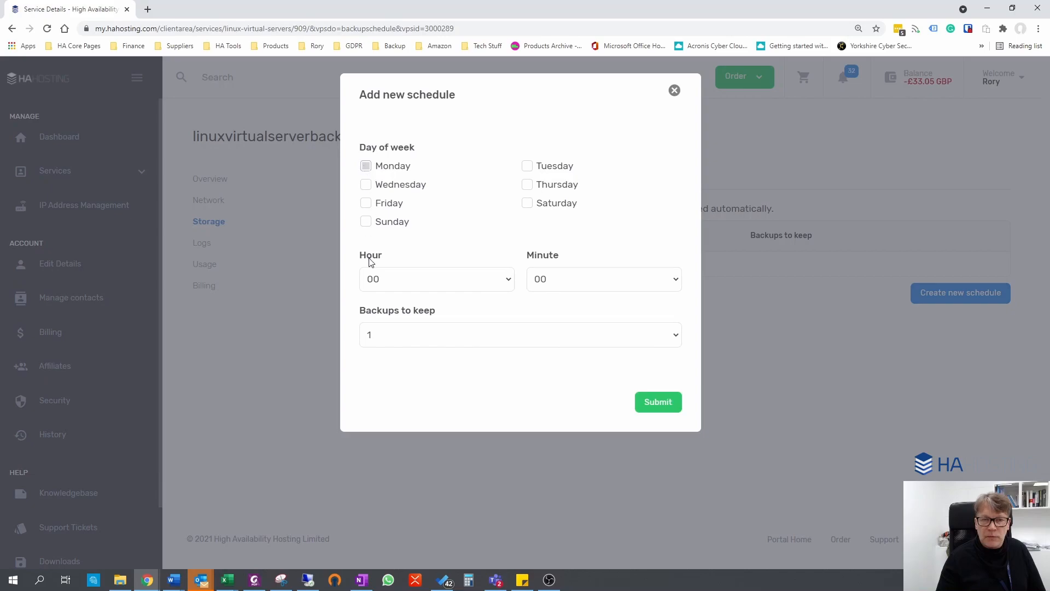
pyautogui.click(431, 280)
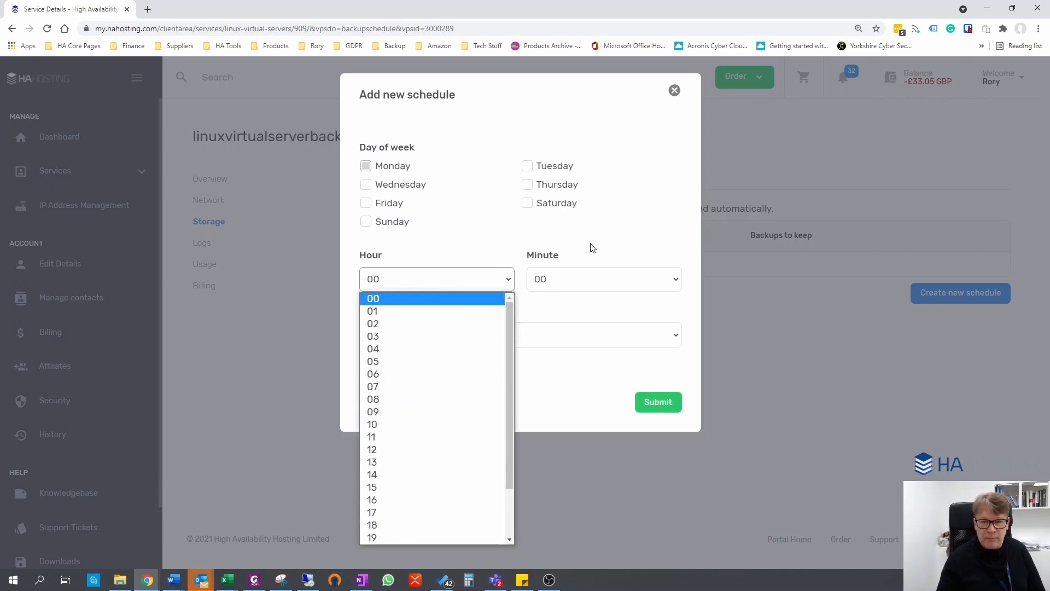
pyautogui.click(470, 341)
pyautogui.click(471, 335)
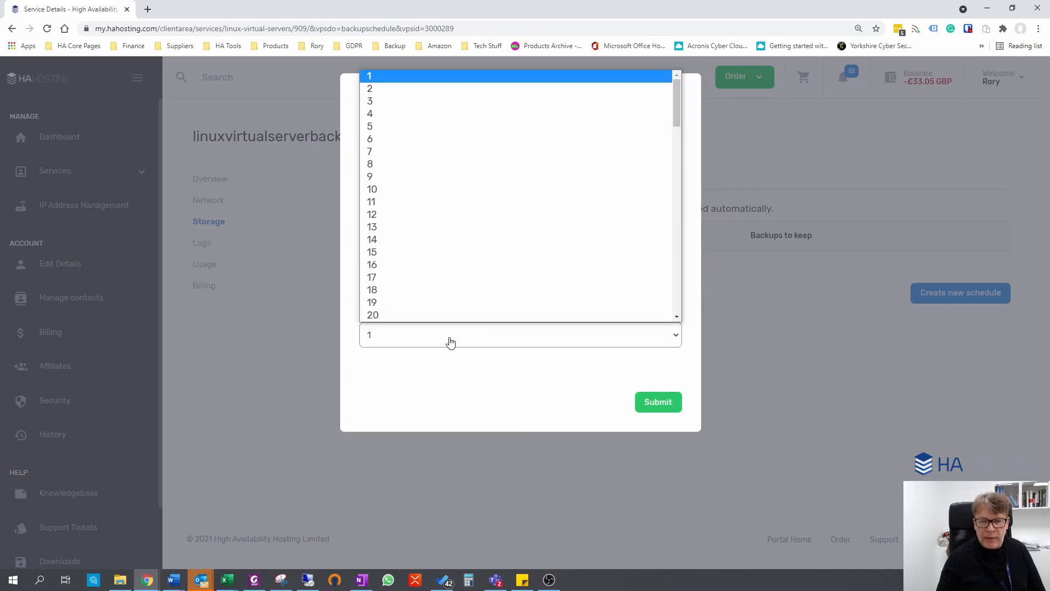
pyautogui.click(698, 186)
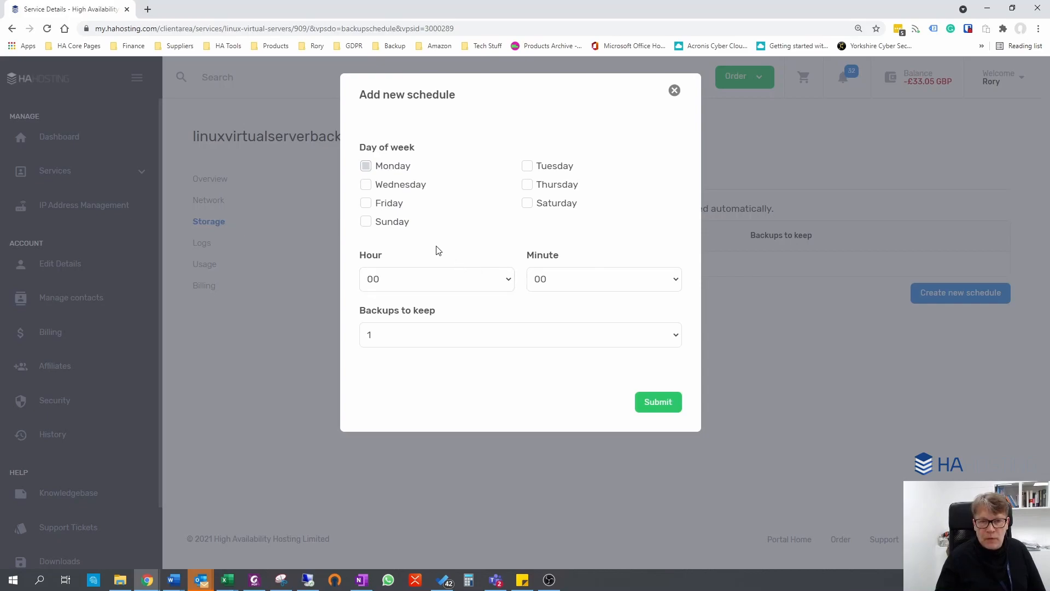
pyautogui.click(450, 339)
pyautogui.scroll(-15, 452, 277)
pyautogui.scroll(-4, 452, 278)
pyautogui.scroll(14, 441, 306)
pyautogui.scroll(6, 441, 306)
pyautogui.click(539, 396)
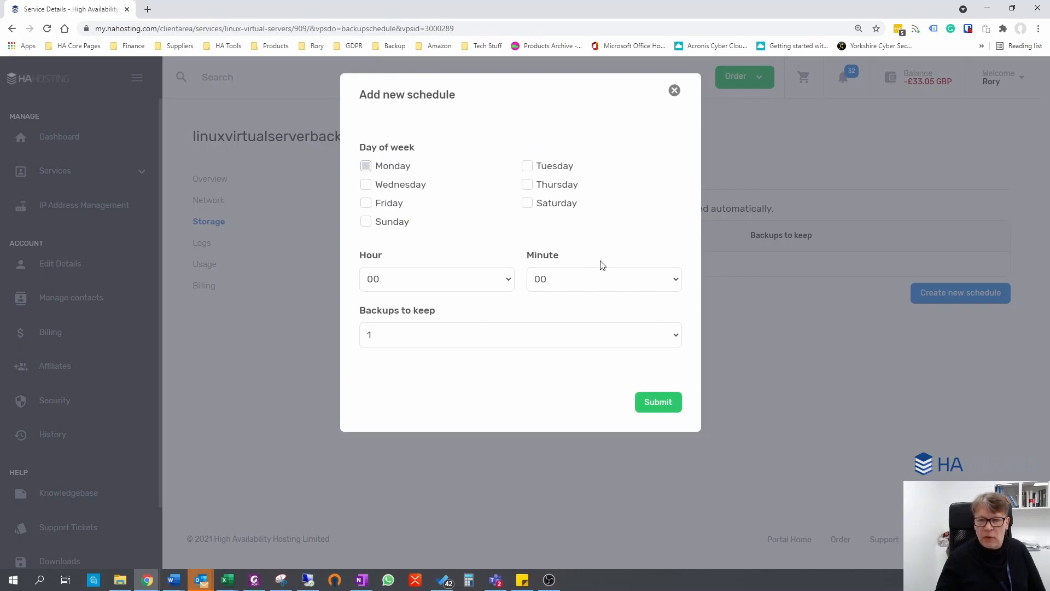
pyautogui.click(674, 91)
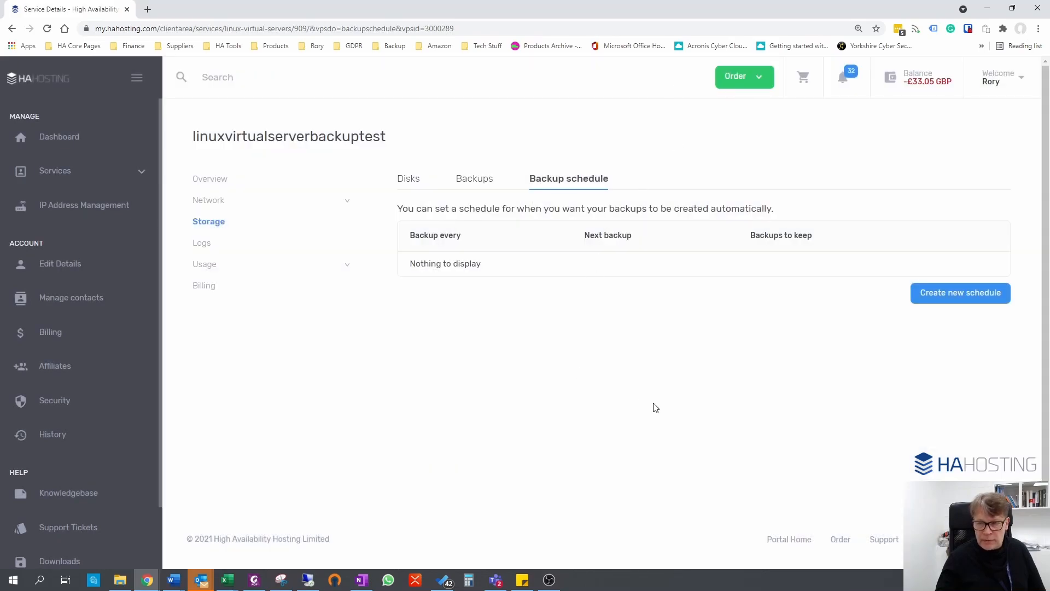